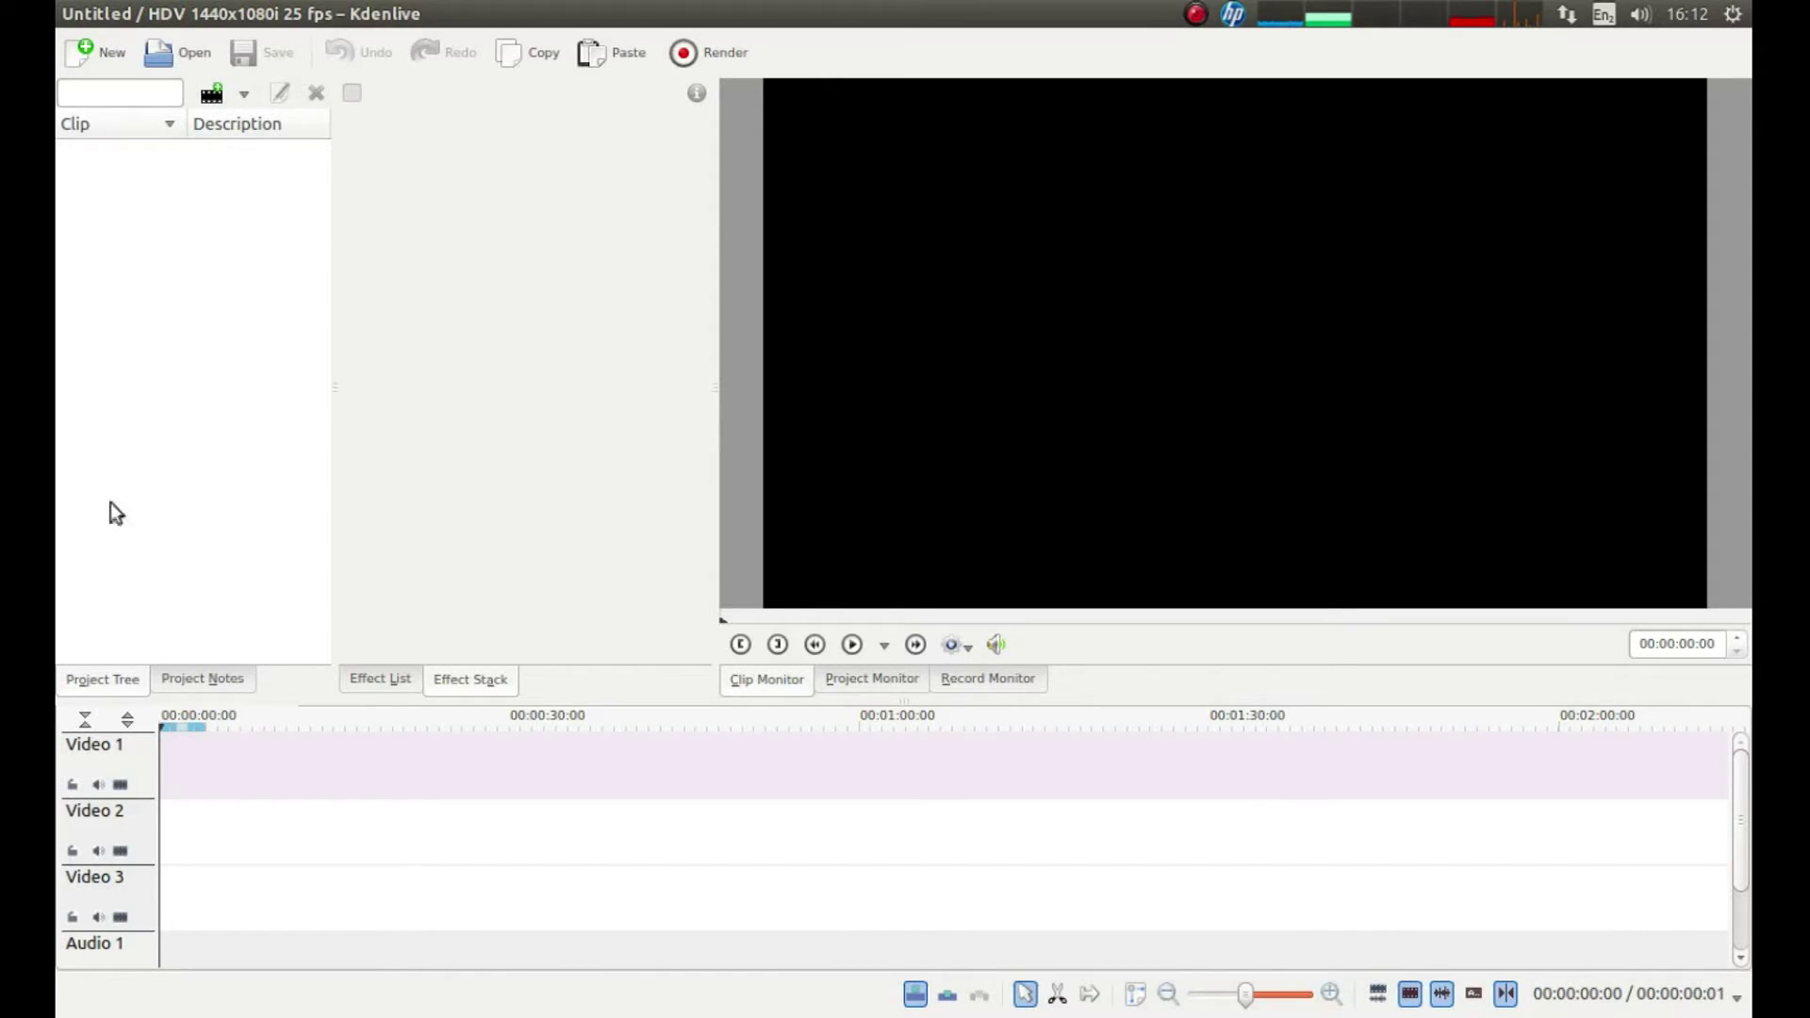
- Import 00022.mkv from the LACOCK WIDE folder and update the project profile to HD 1080i 25 fps
right_click(145, 191)
click(167, 198)
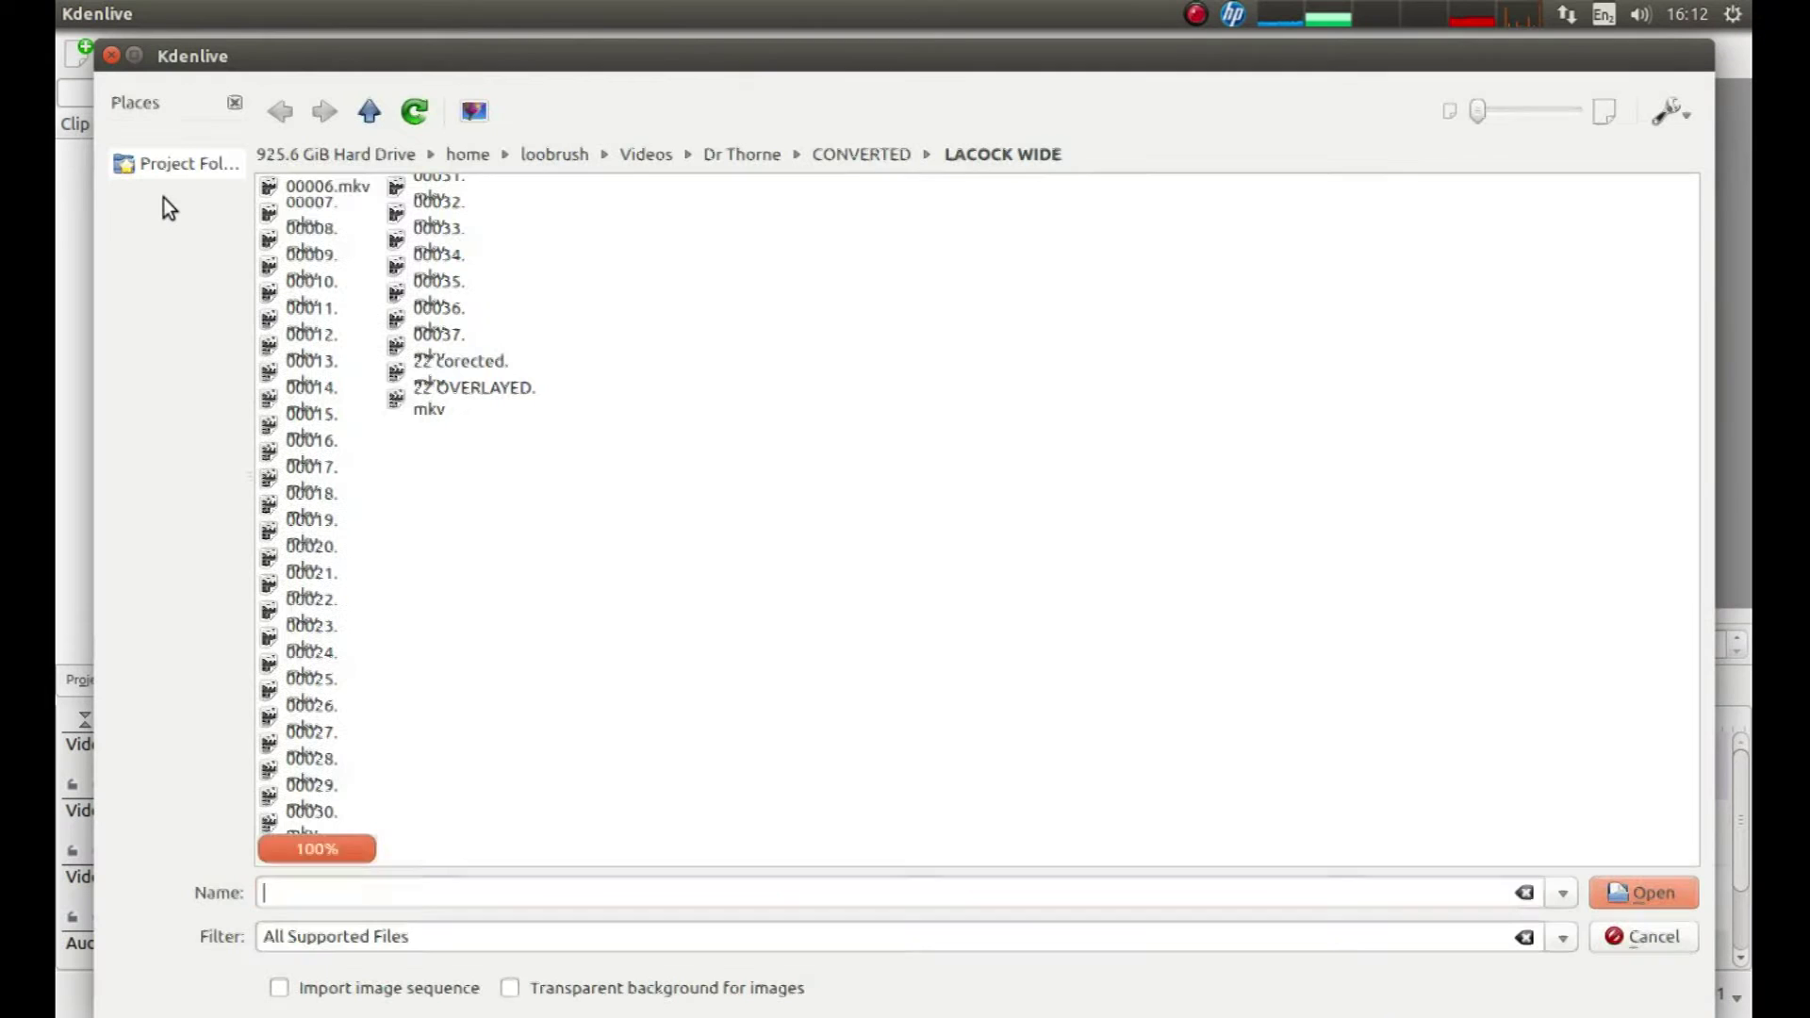
click(370, 112)
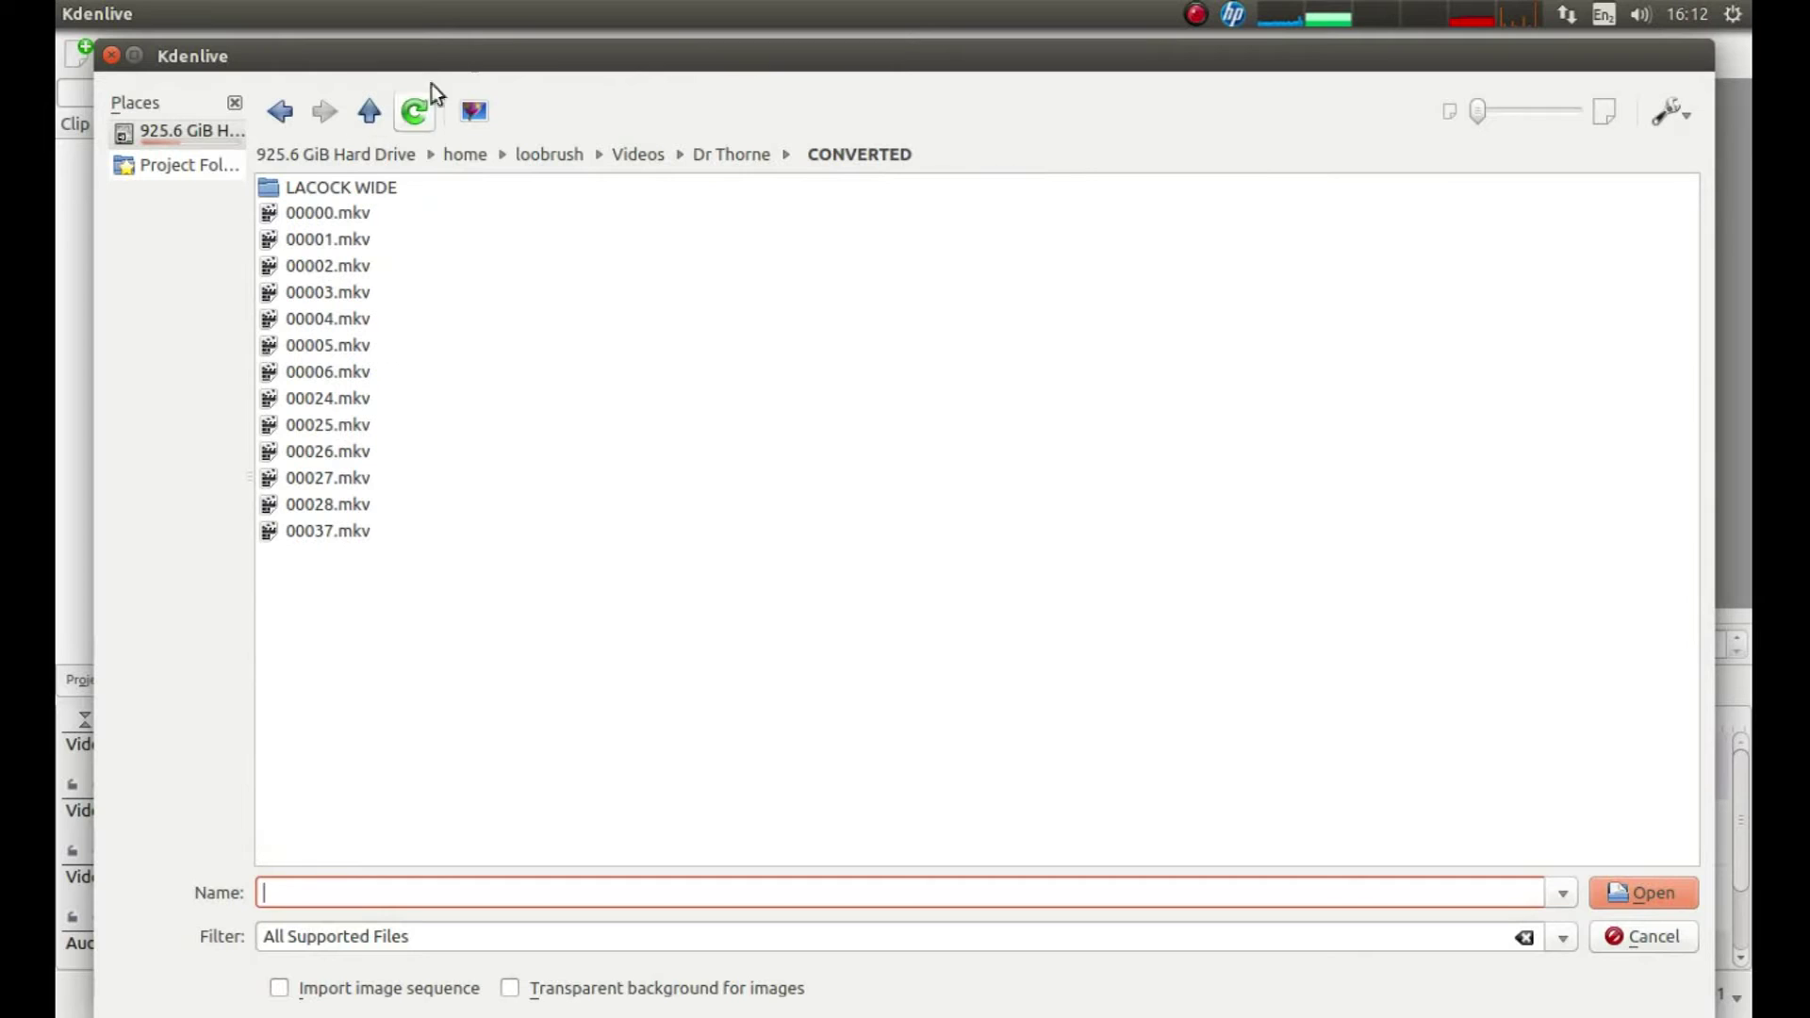
click(300, 185)
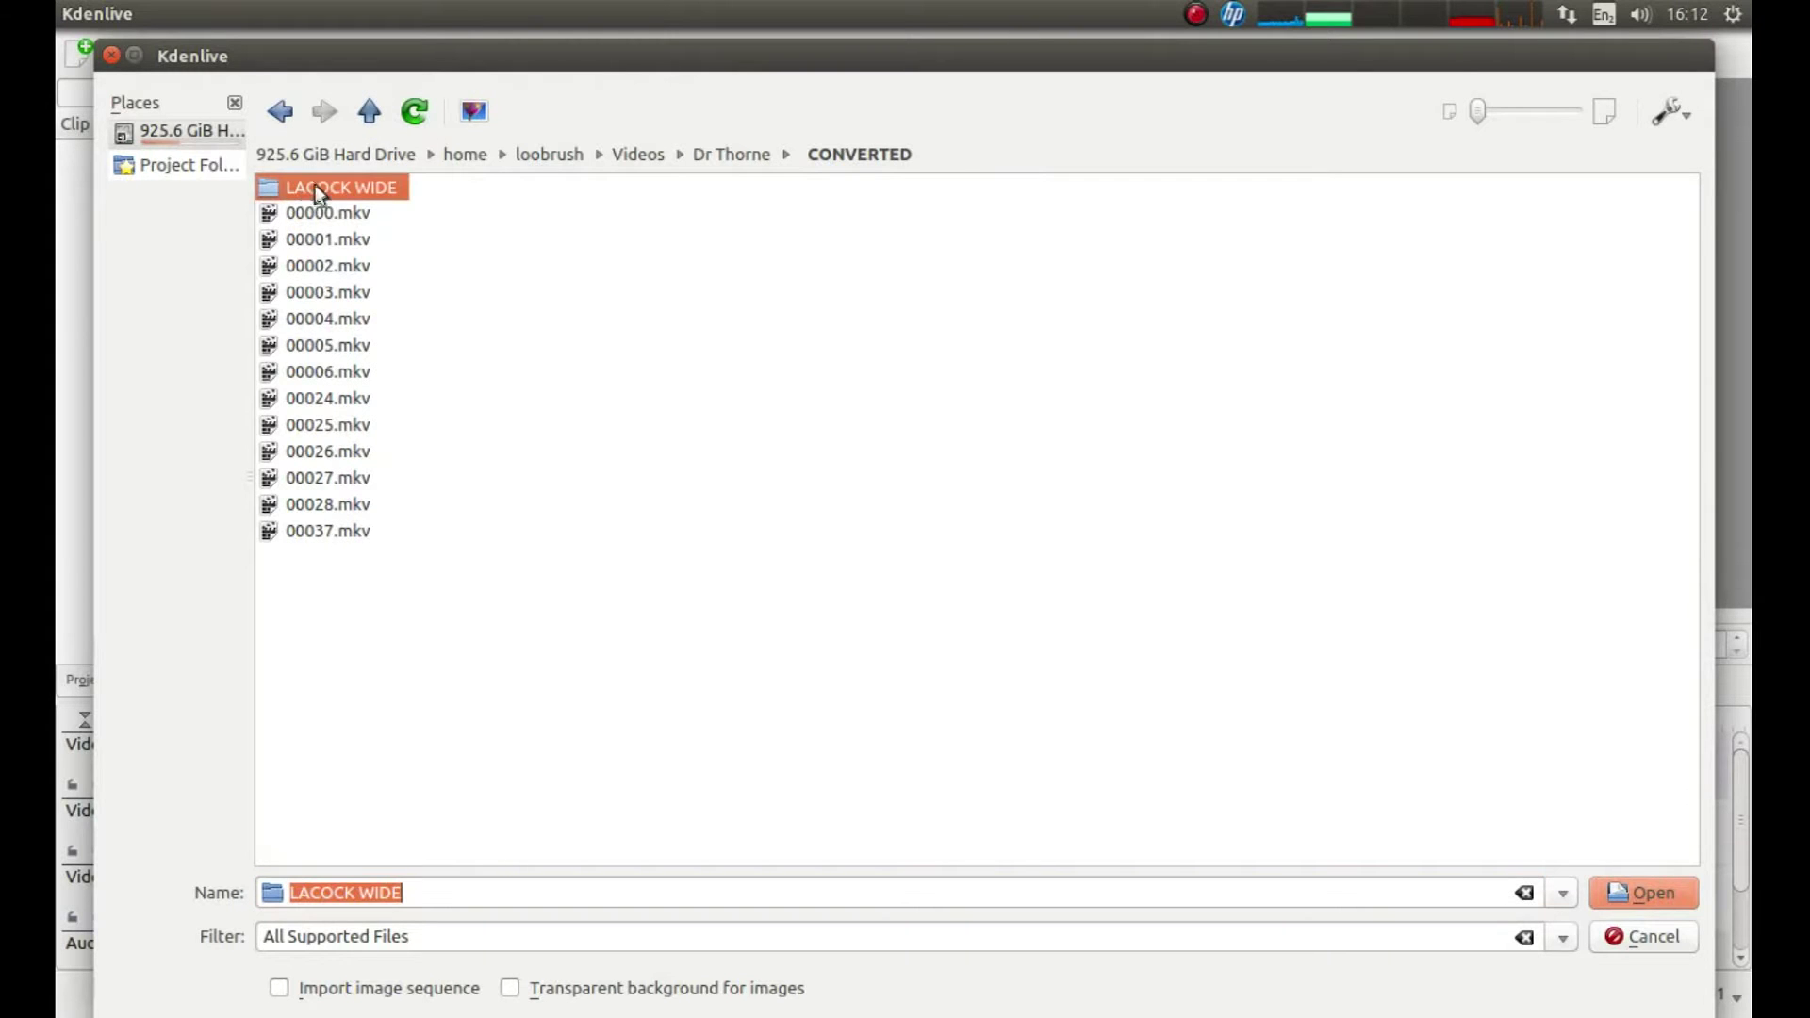
double_click(377, 189)
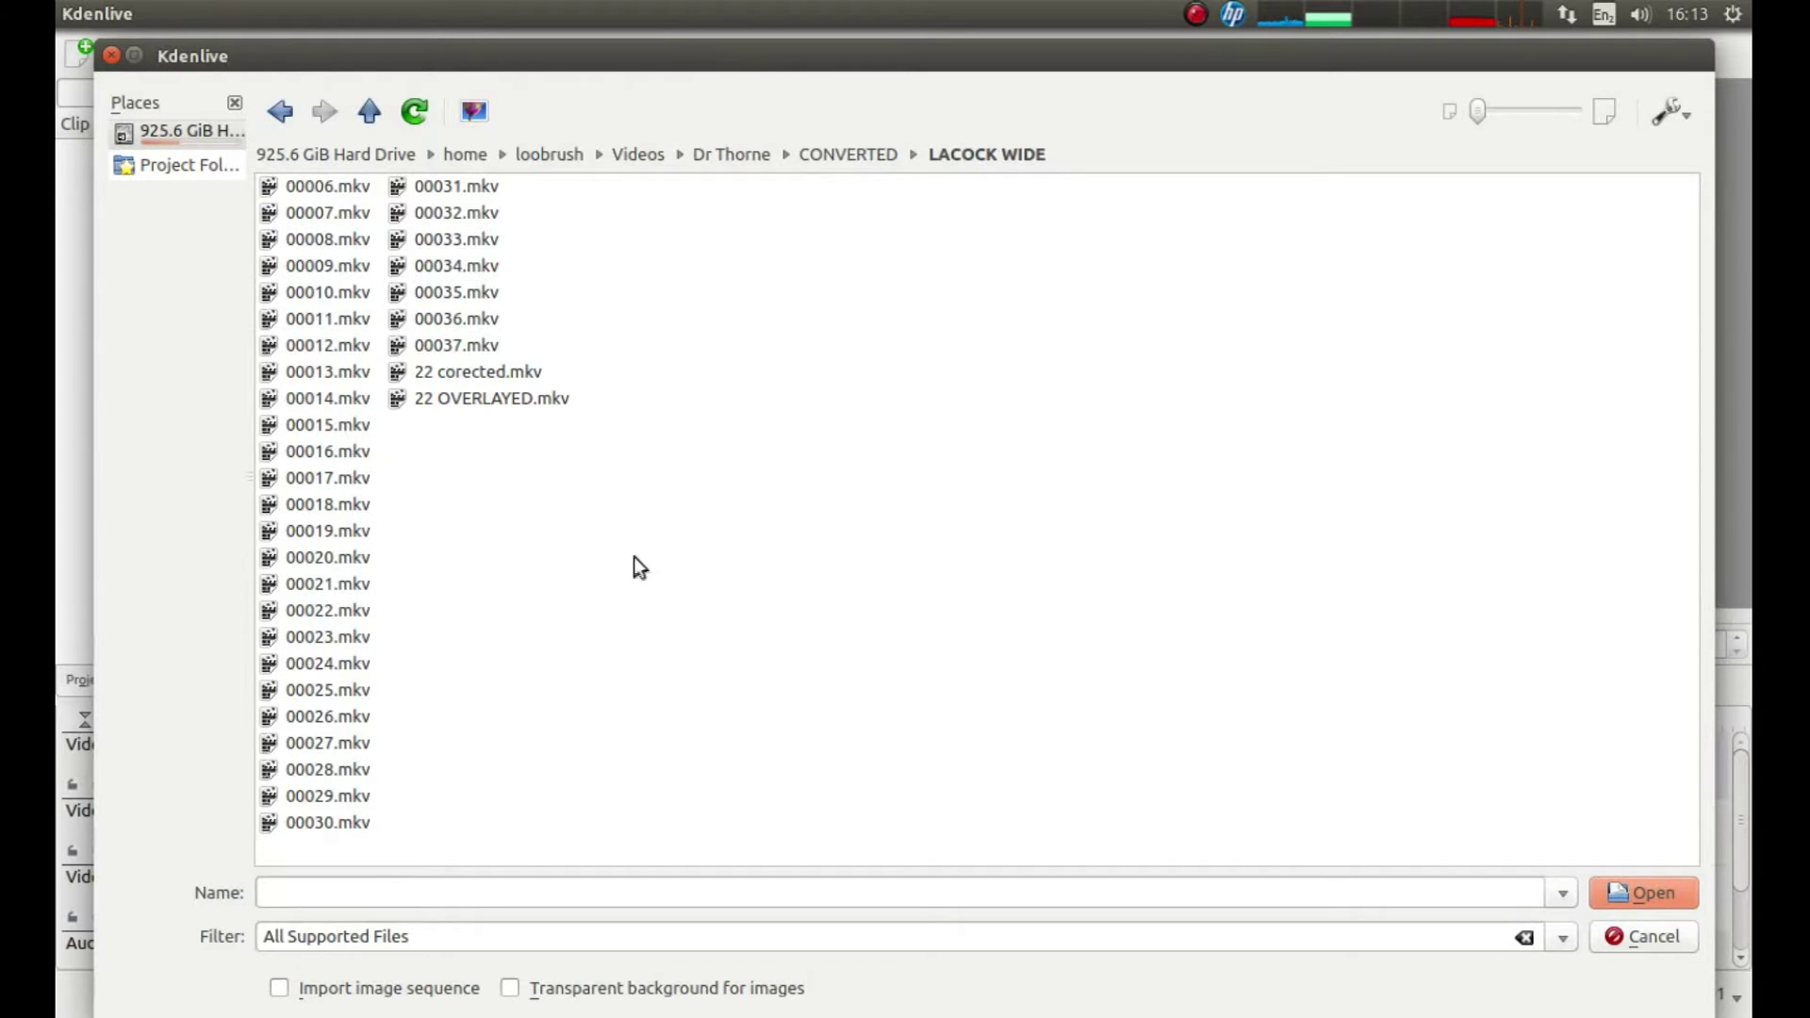
click(288, 609)
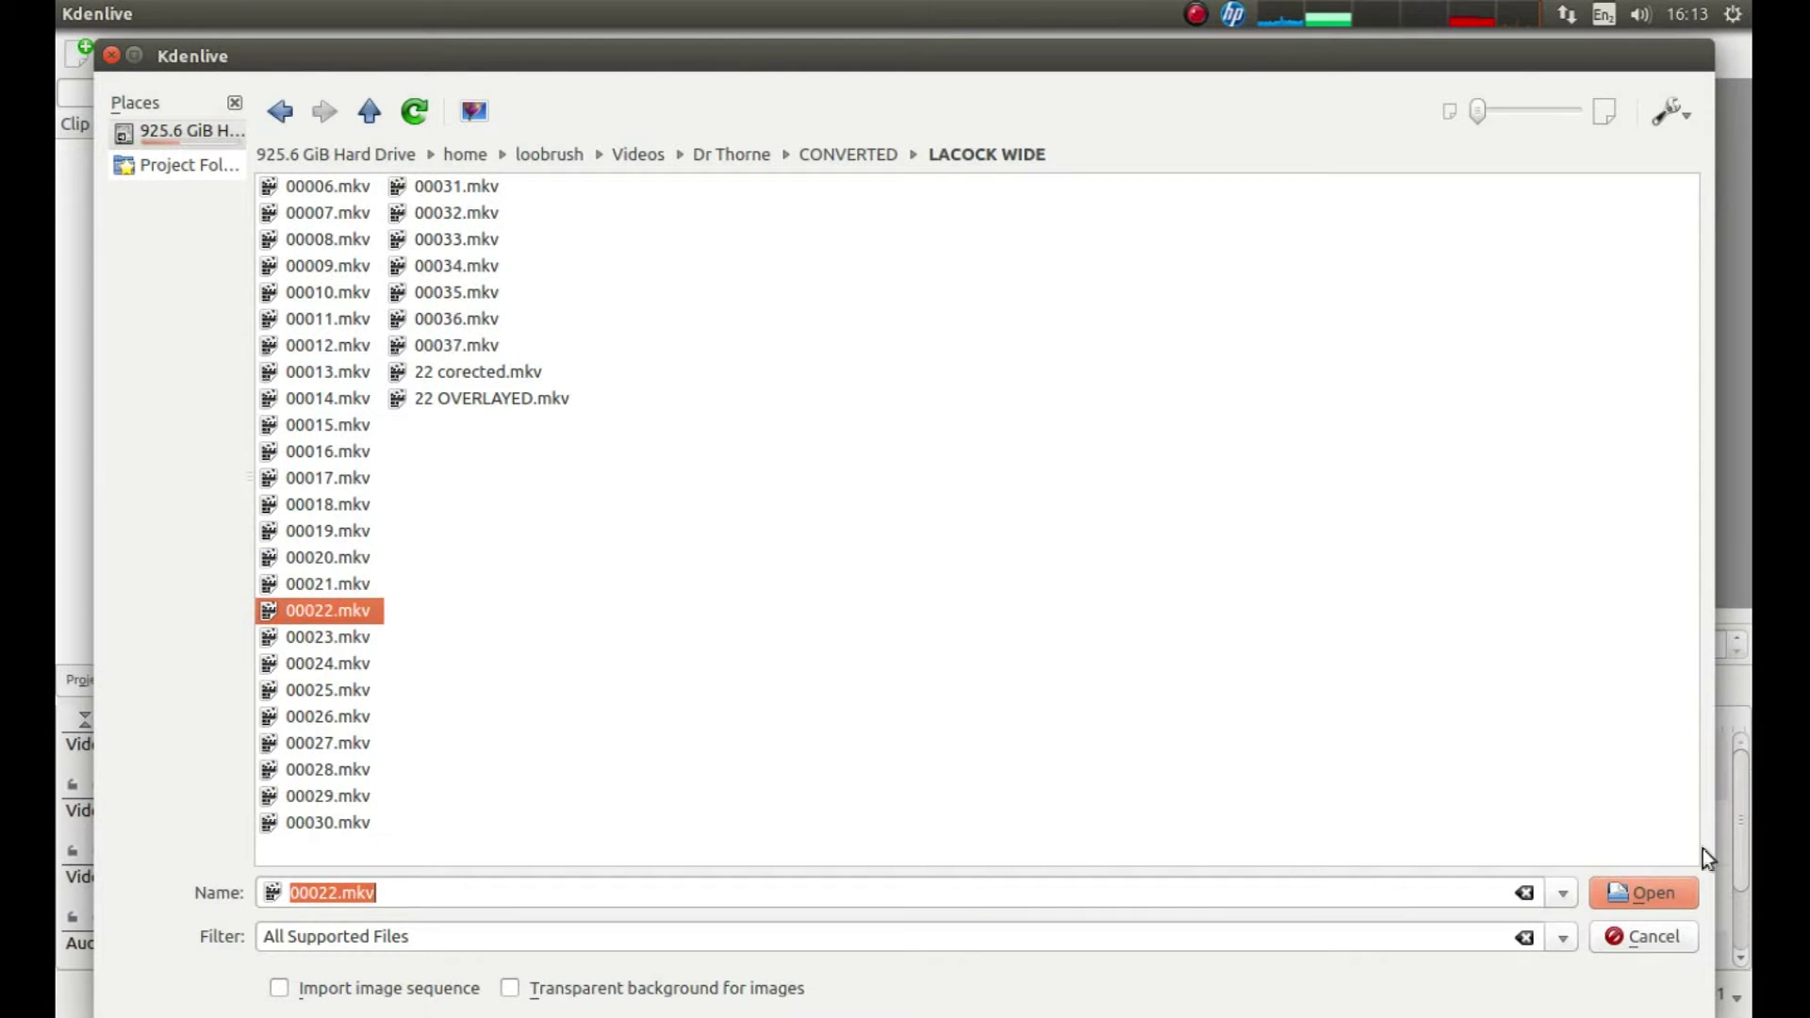
click(1621, 898)
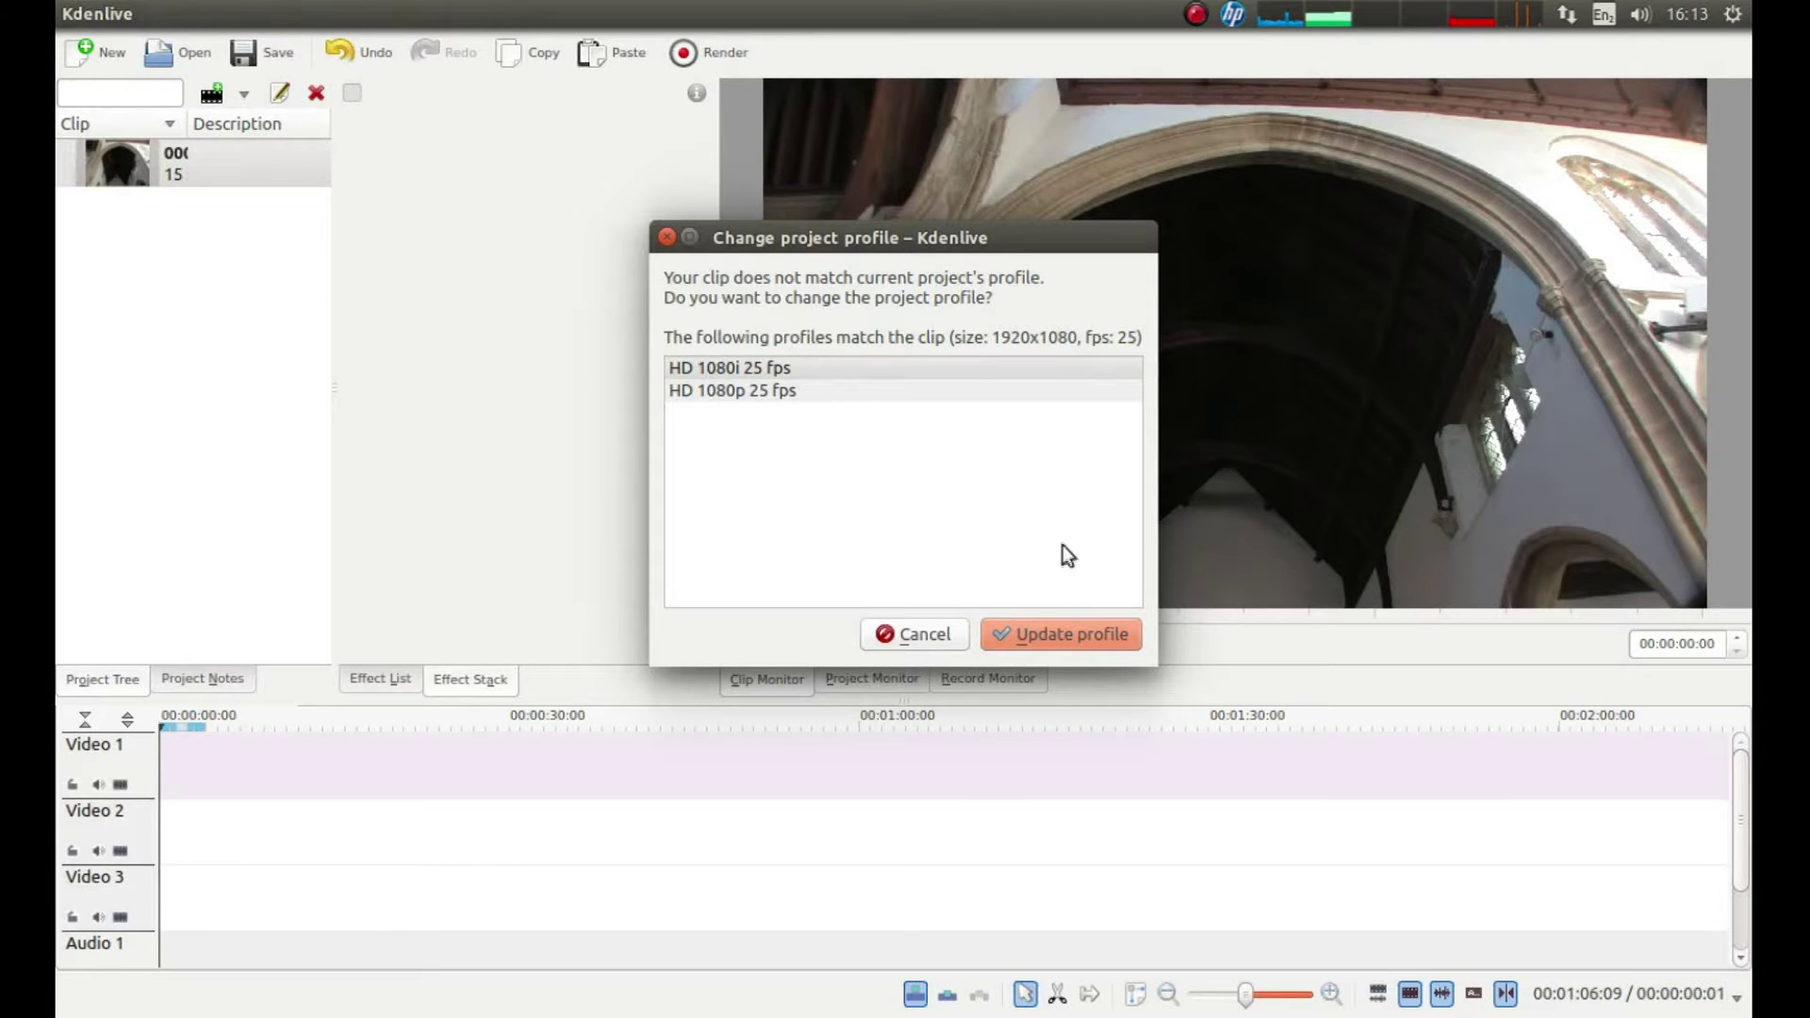
click(1065, 640)
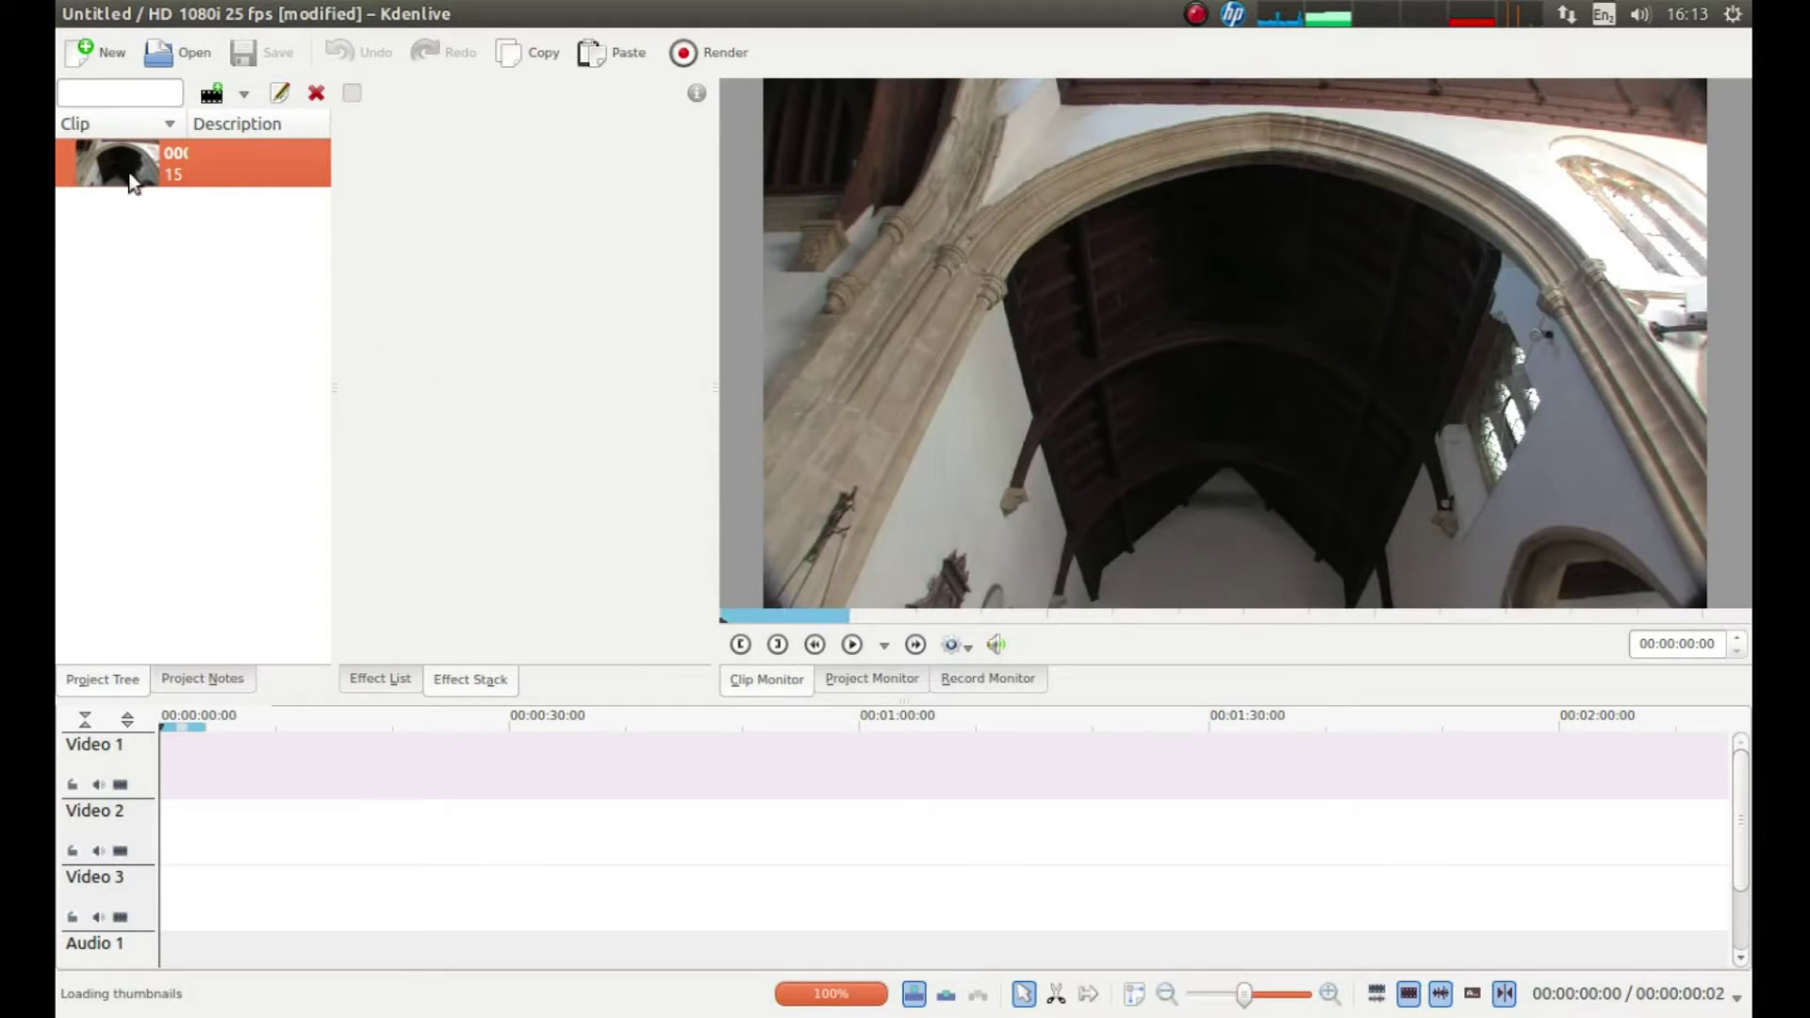
- Place 00022.mkv at the start of the Video 1 track and apply the Defish distort effect to it
drag(144, 165, 162, 770)
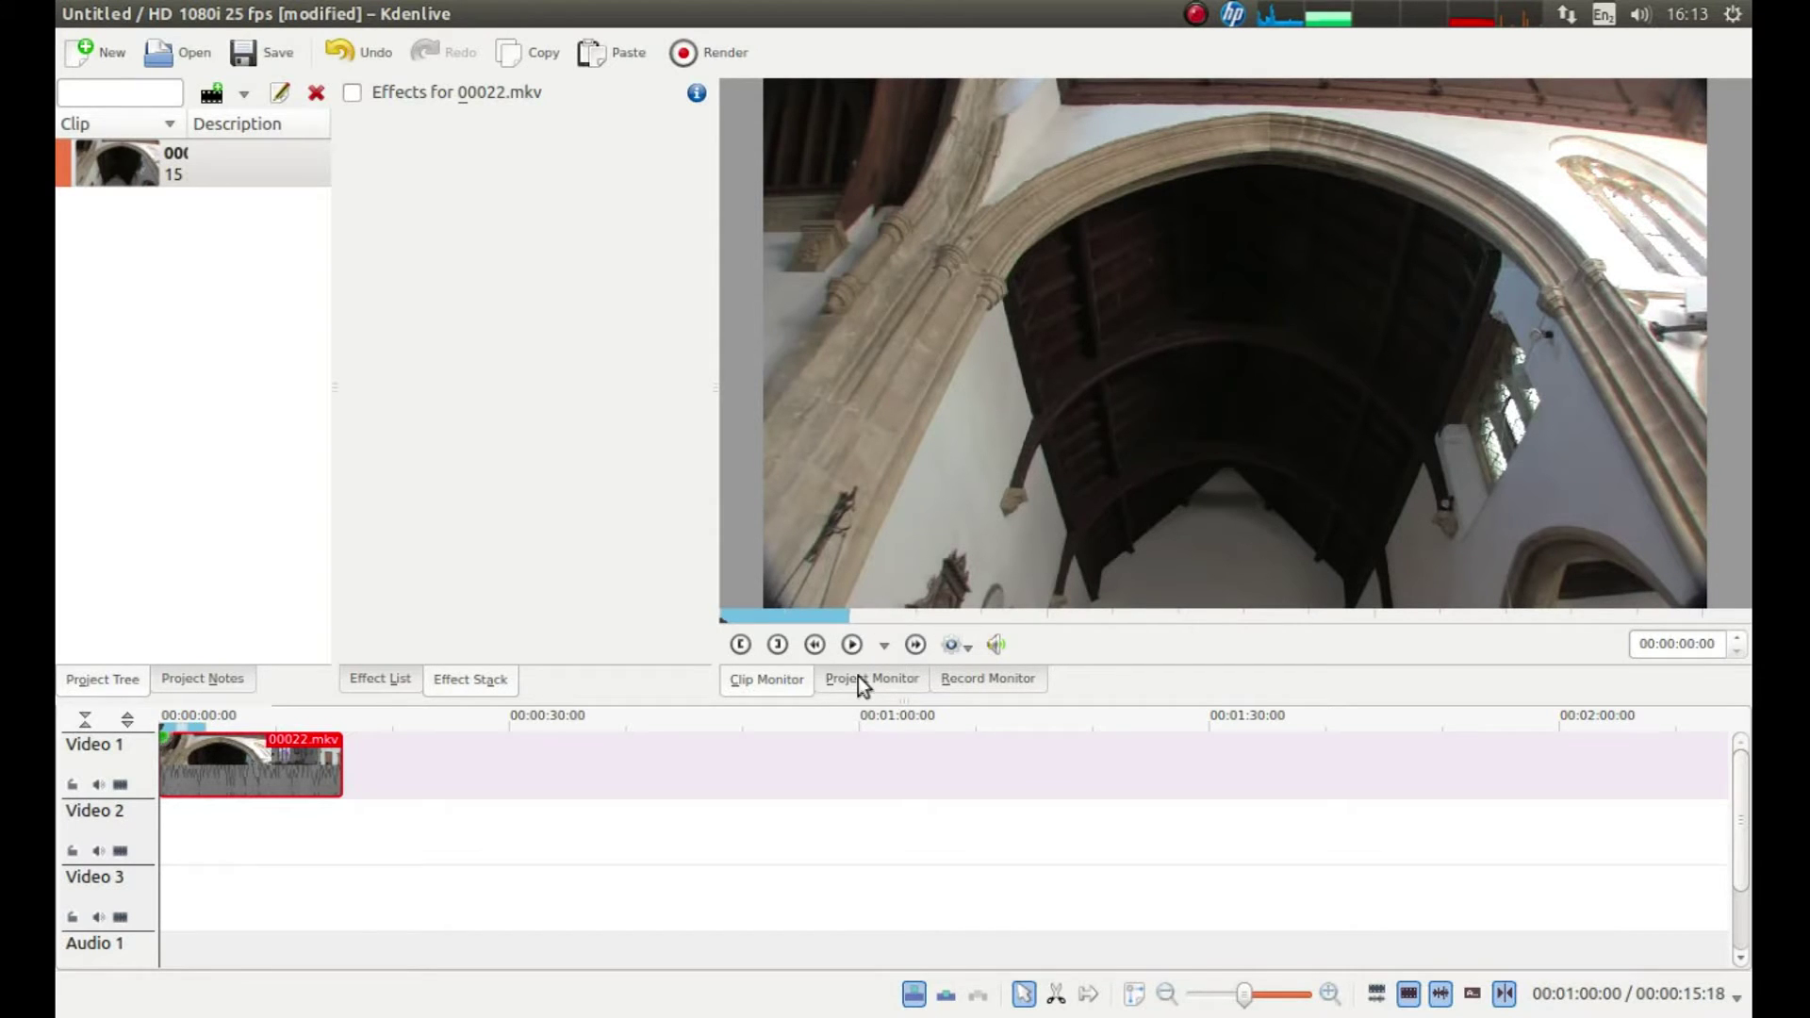
click(858, 676)
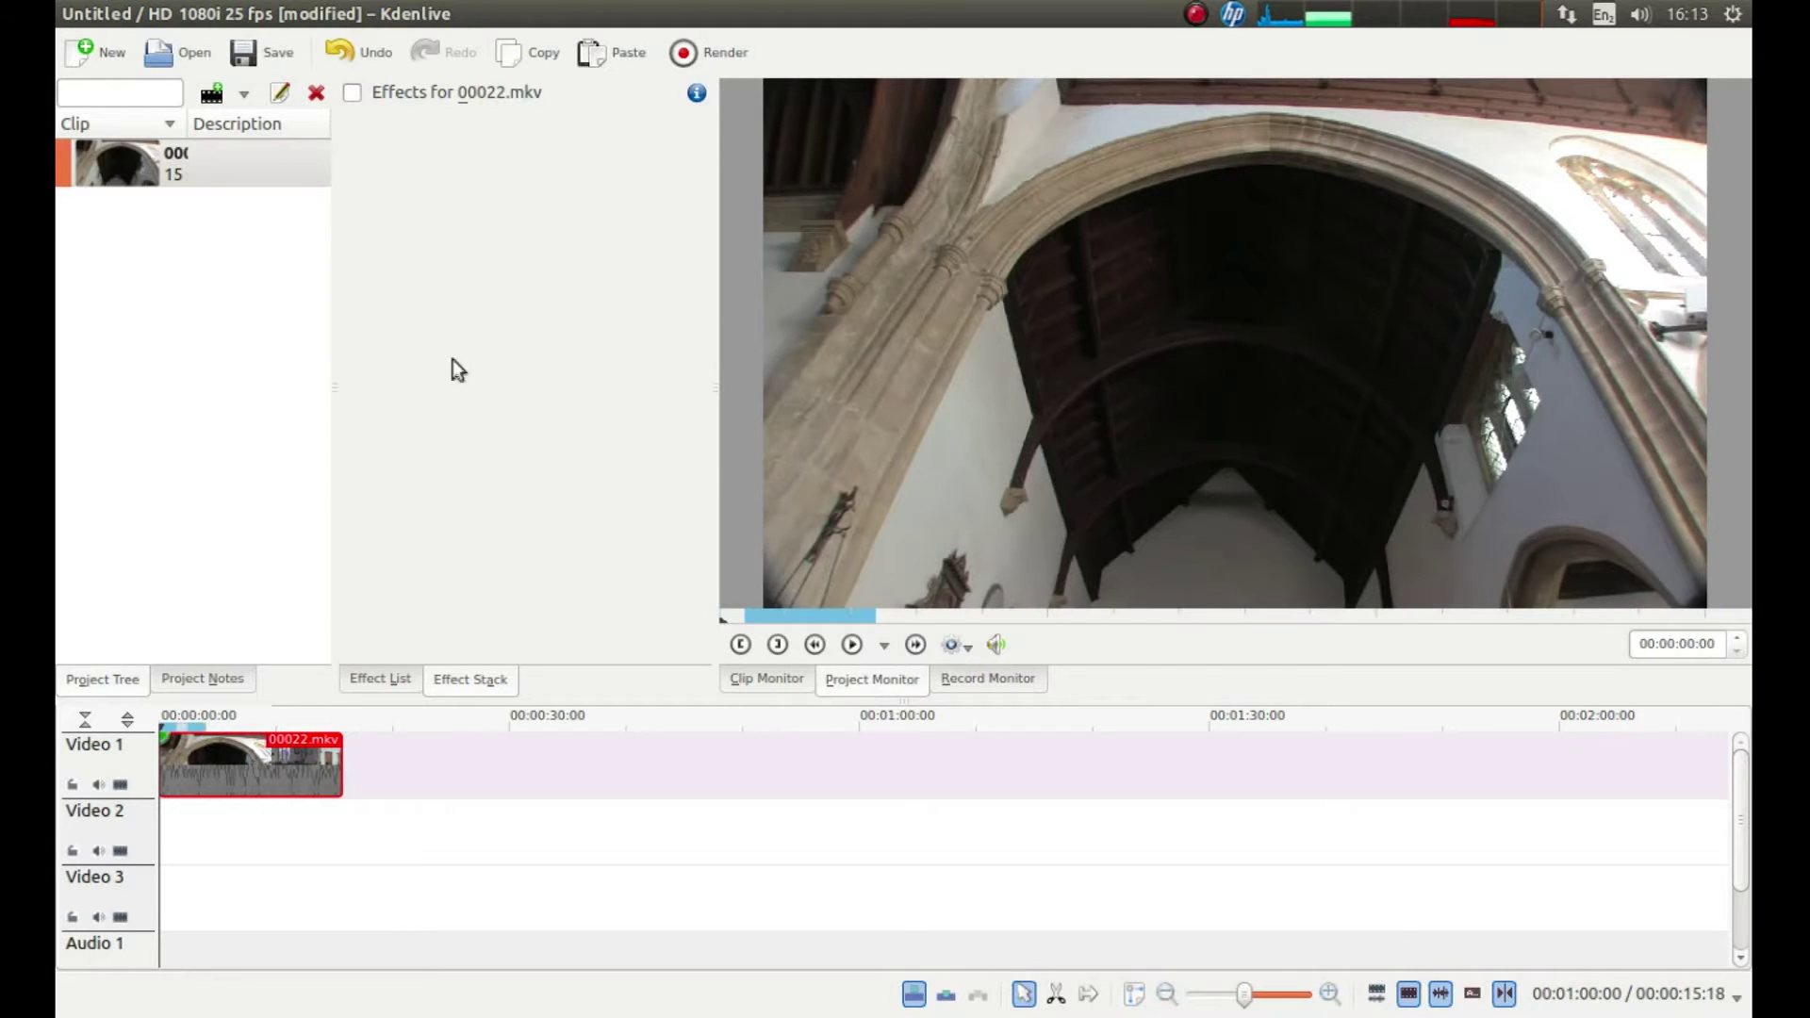
click(382, 687)
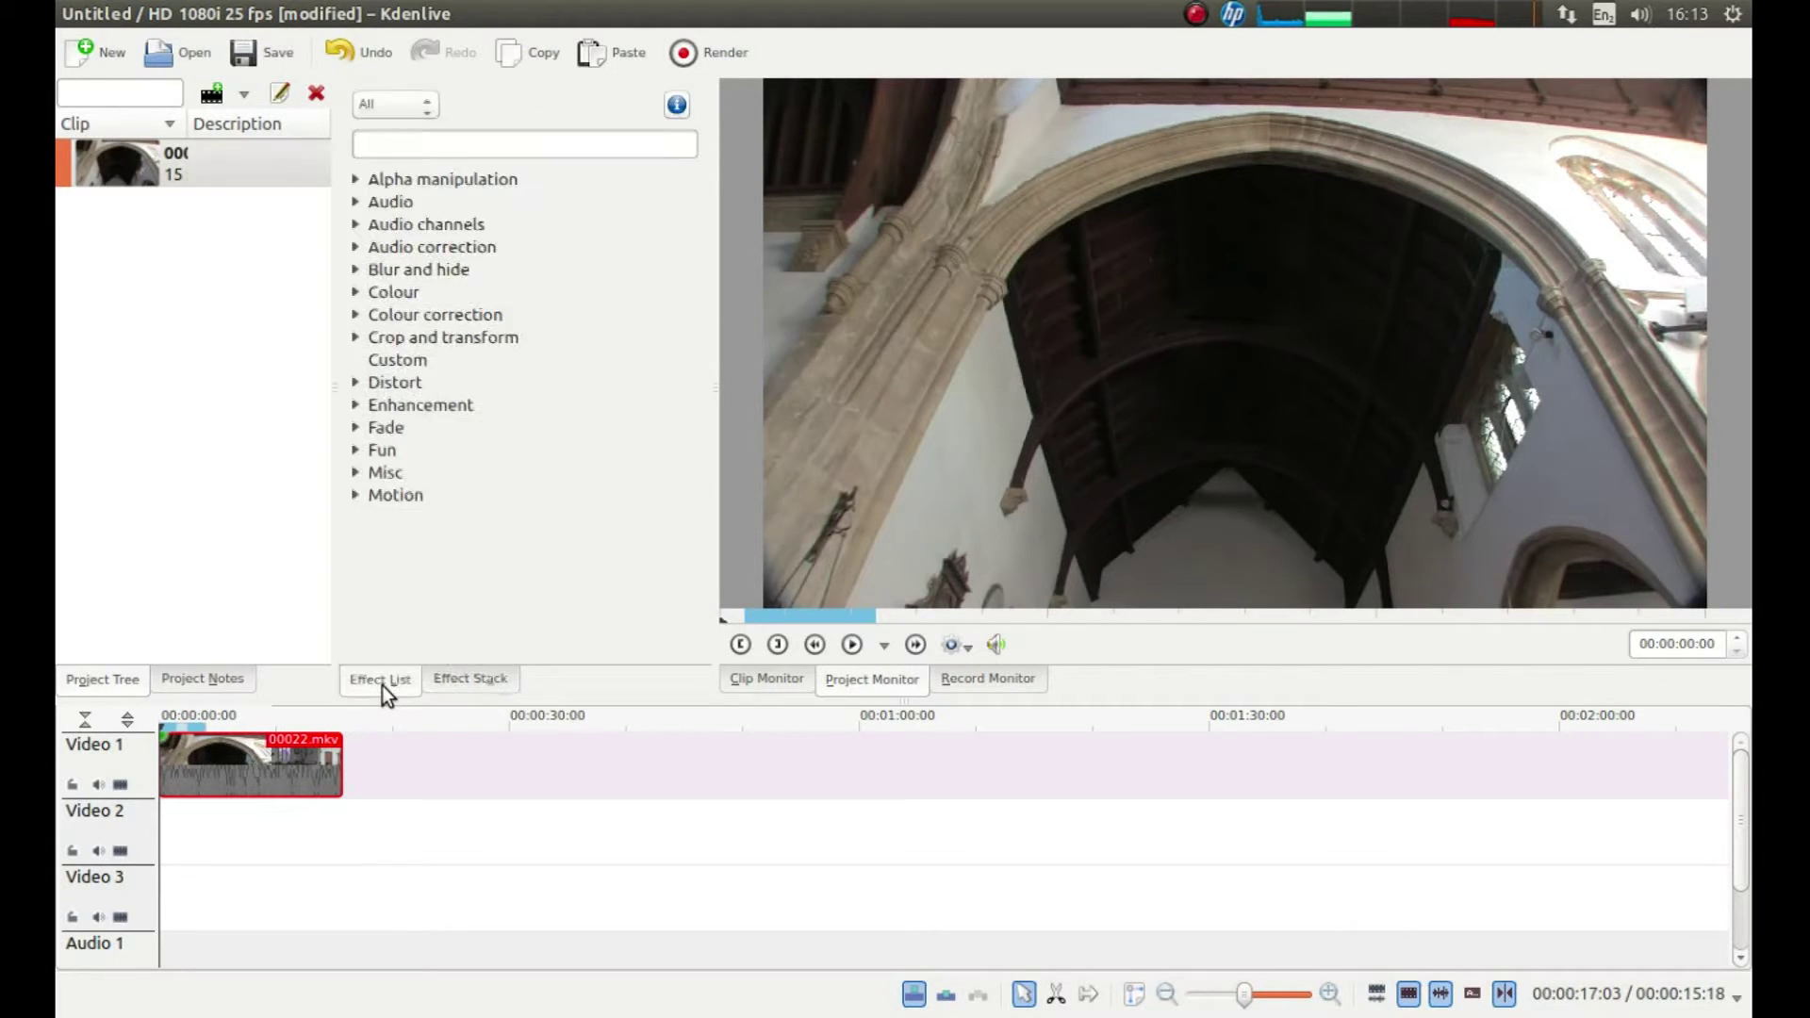
click(354, 383)
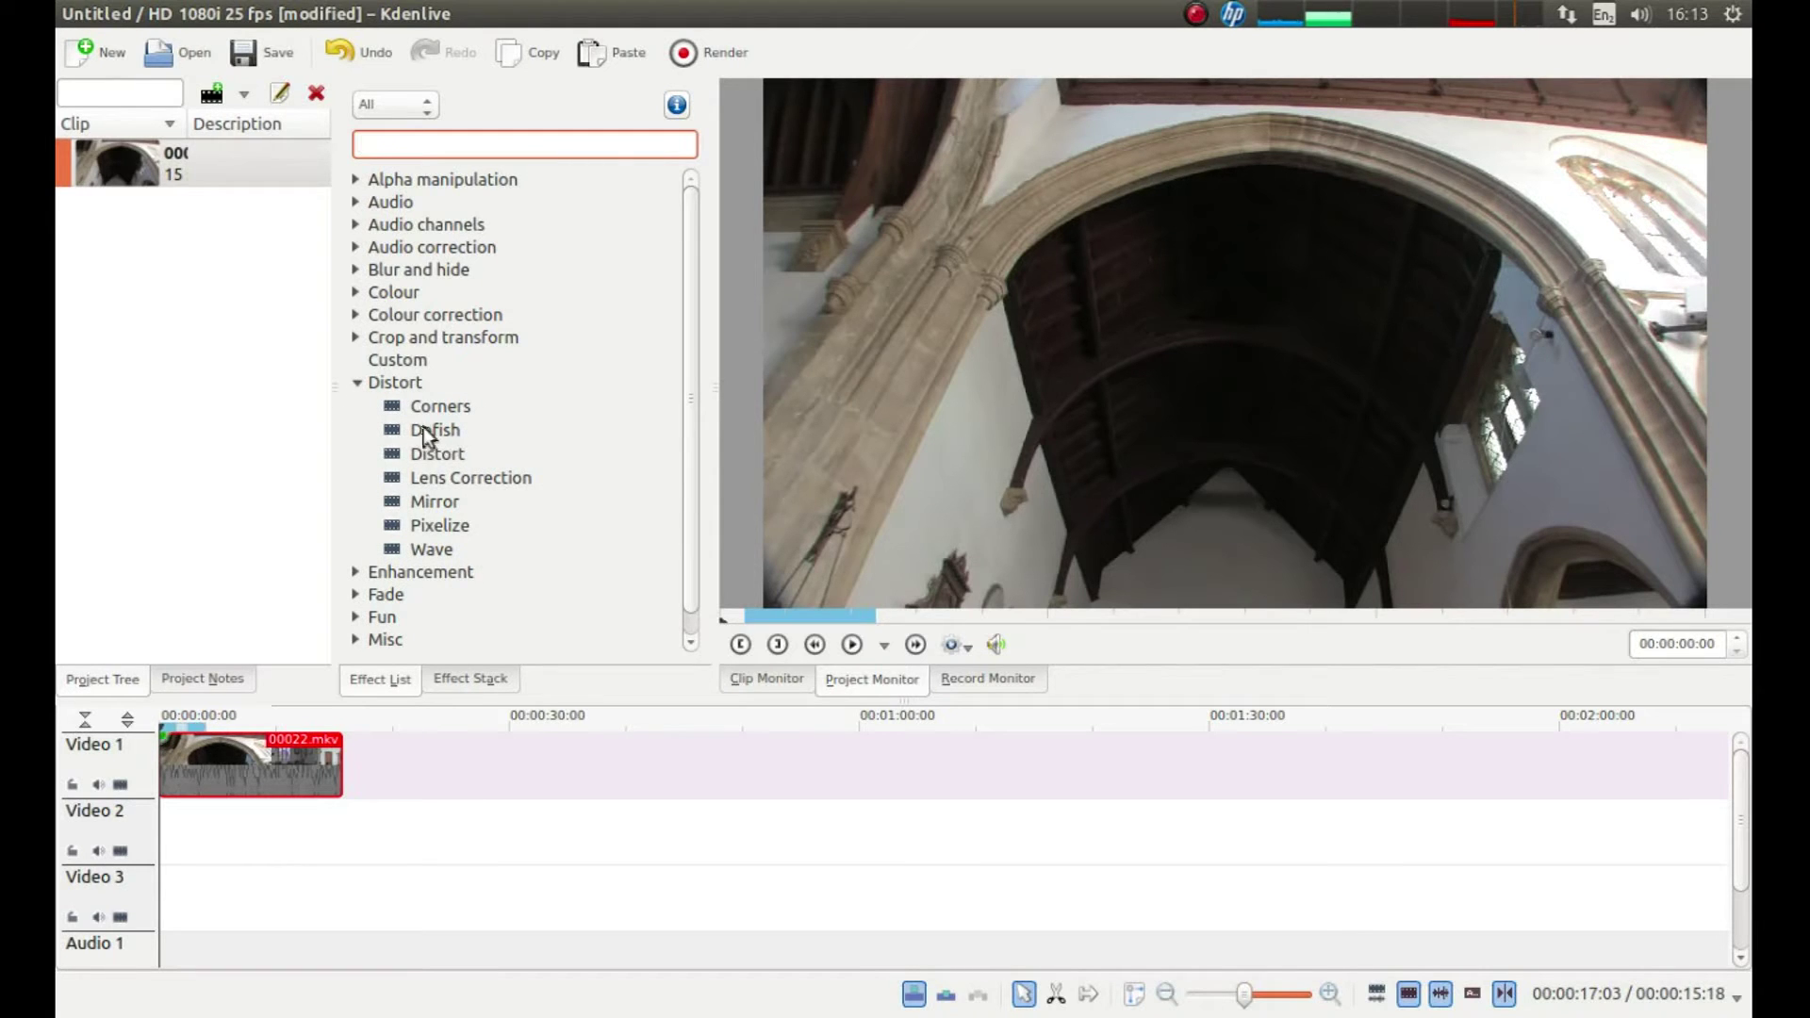
drag(426, 432, 203, 771)
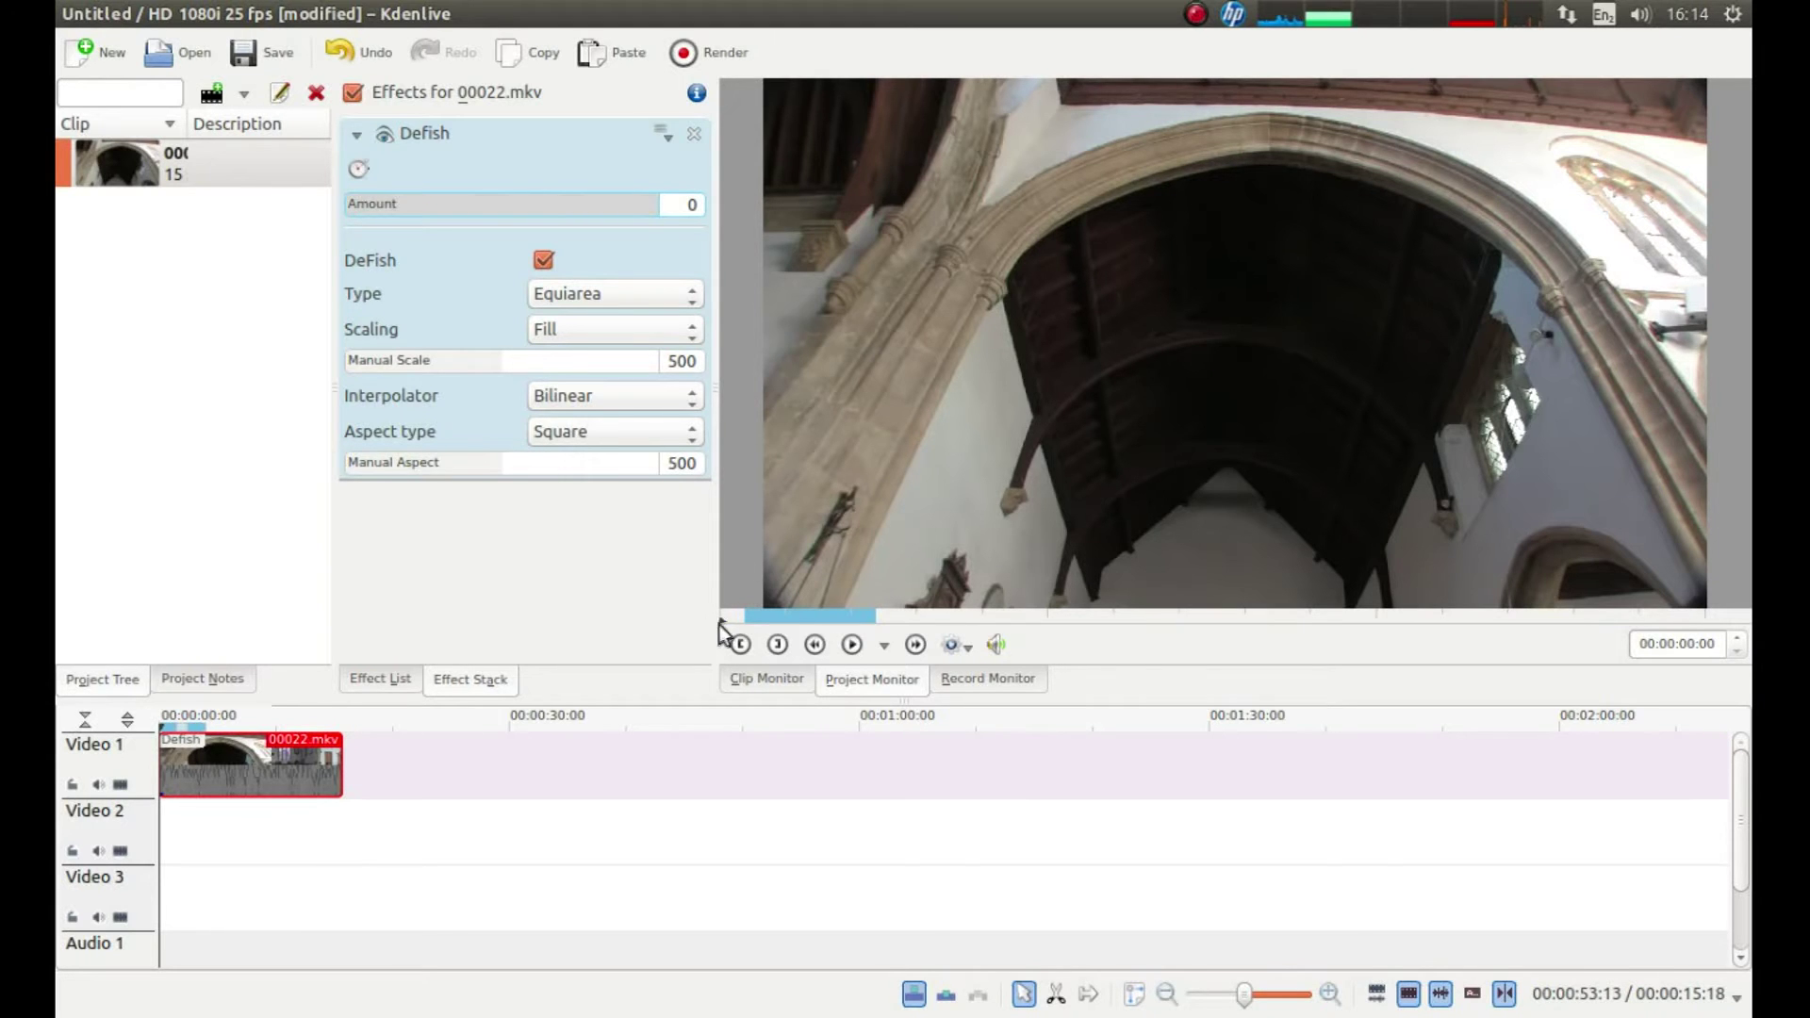
- Move the project playhead to 00:00:11:06 and set the Defish amount to 700
mouse_move(724, 621)
mouse_down()
mouse_move(1514, 618)
mouse_move(1458, 618)
mouse_up()
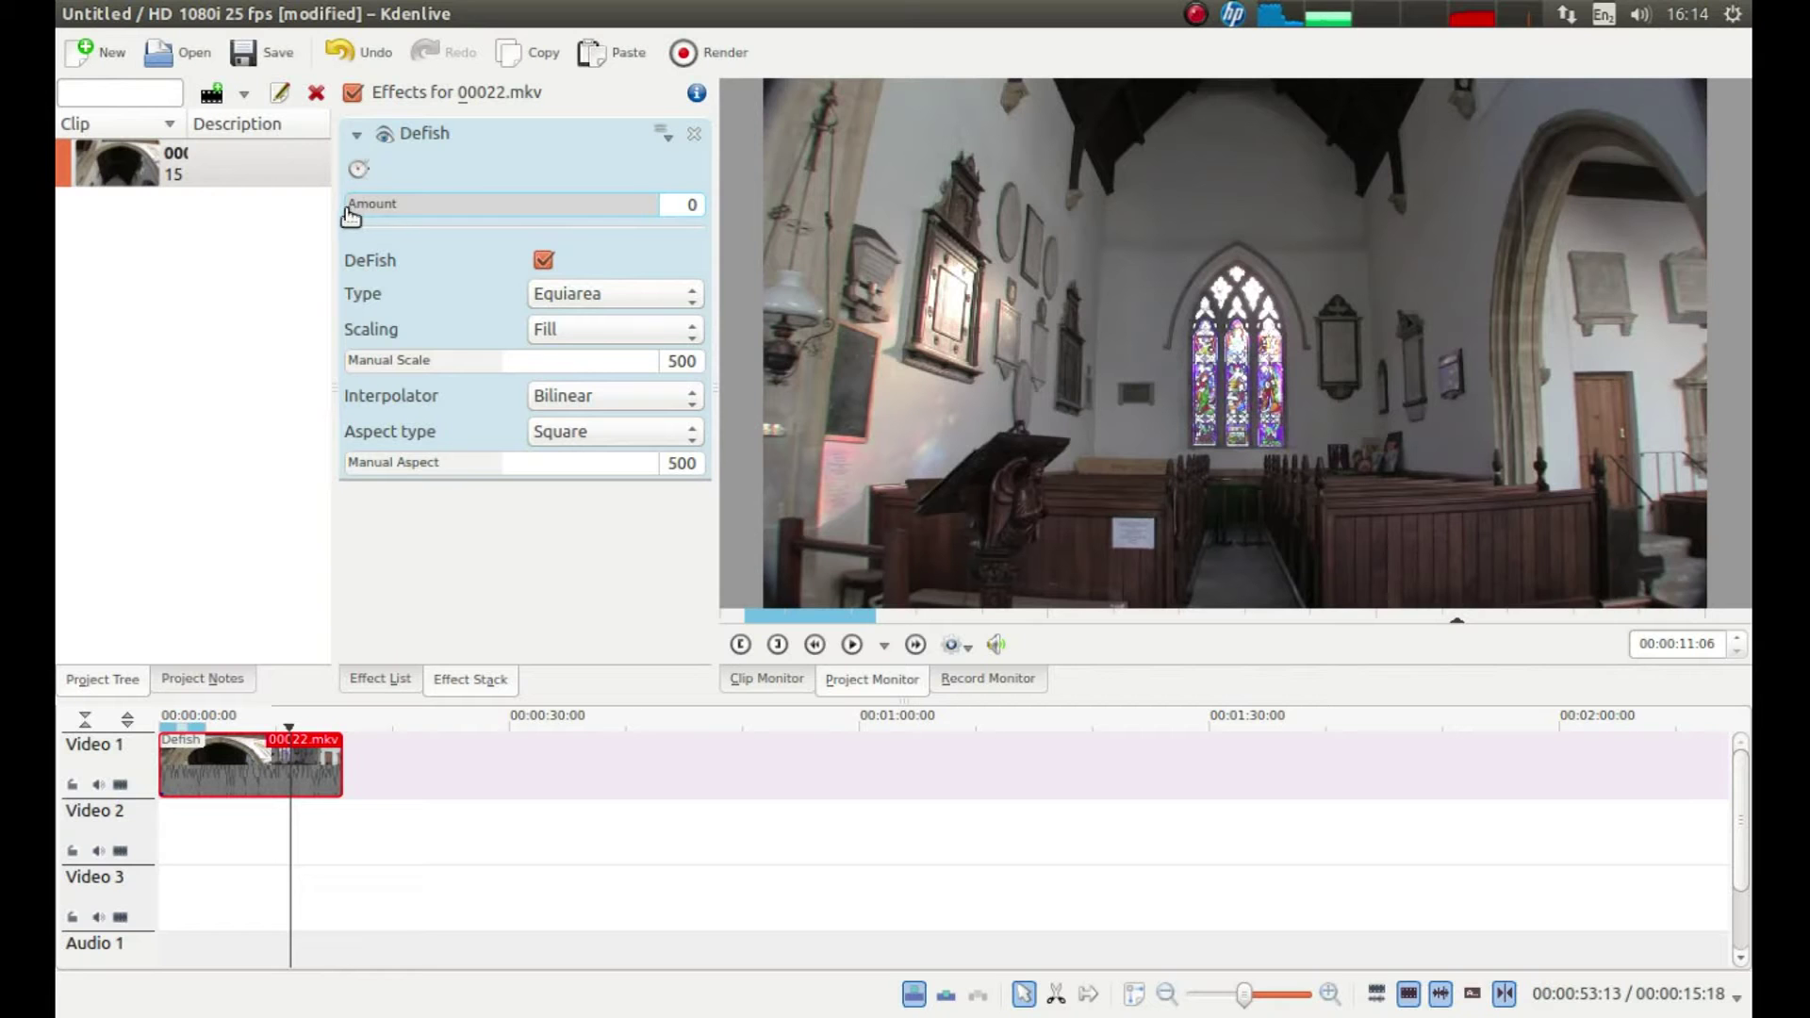
drag(350, 216, 564, 223)
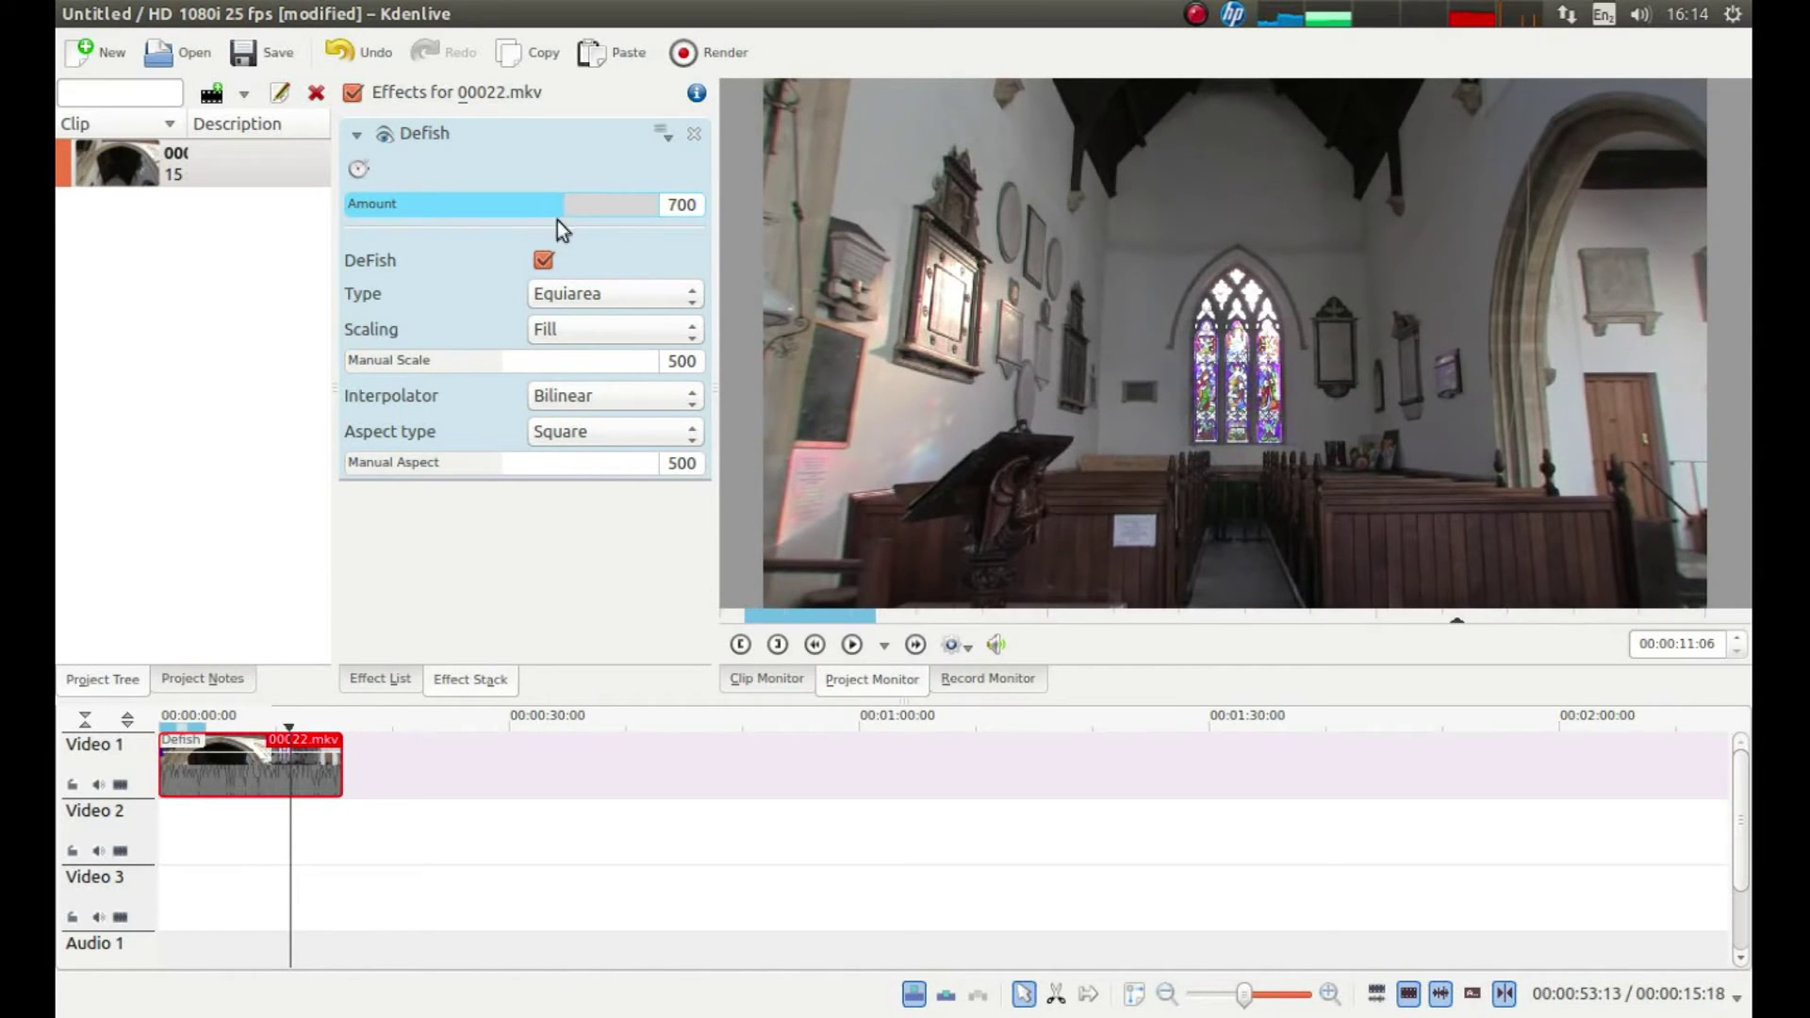
- Try Equidistant as the Defish type and set it back to Equiarea
click(609, 291)
click(609, 264)
click(600, 292)
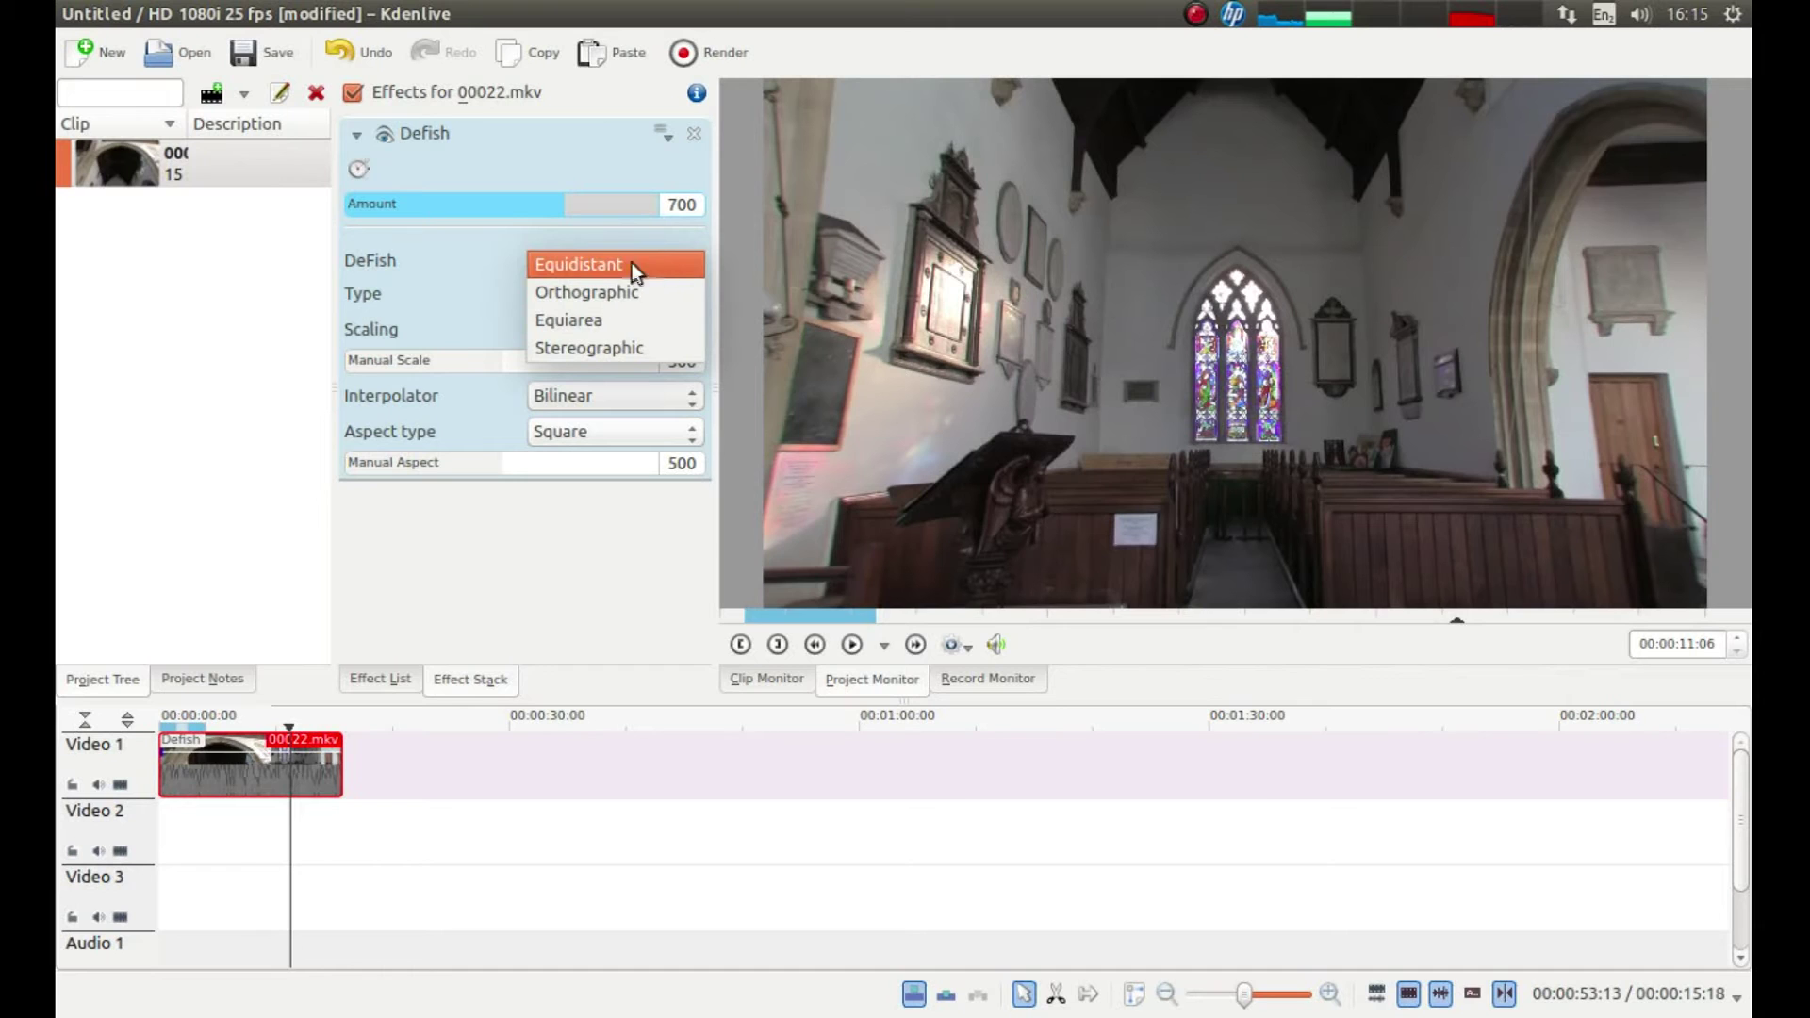
click(609, 320)
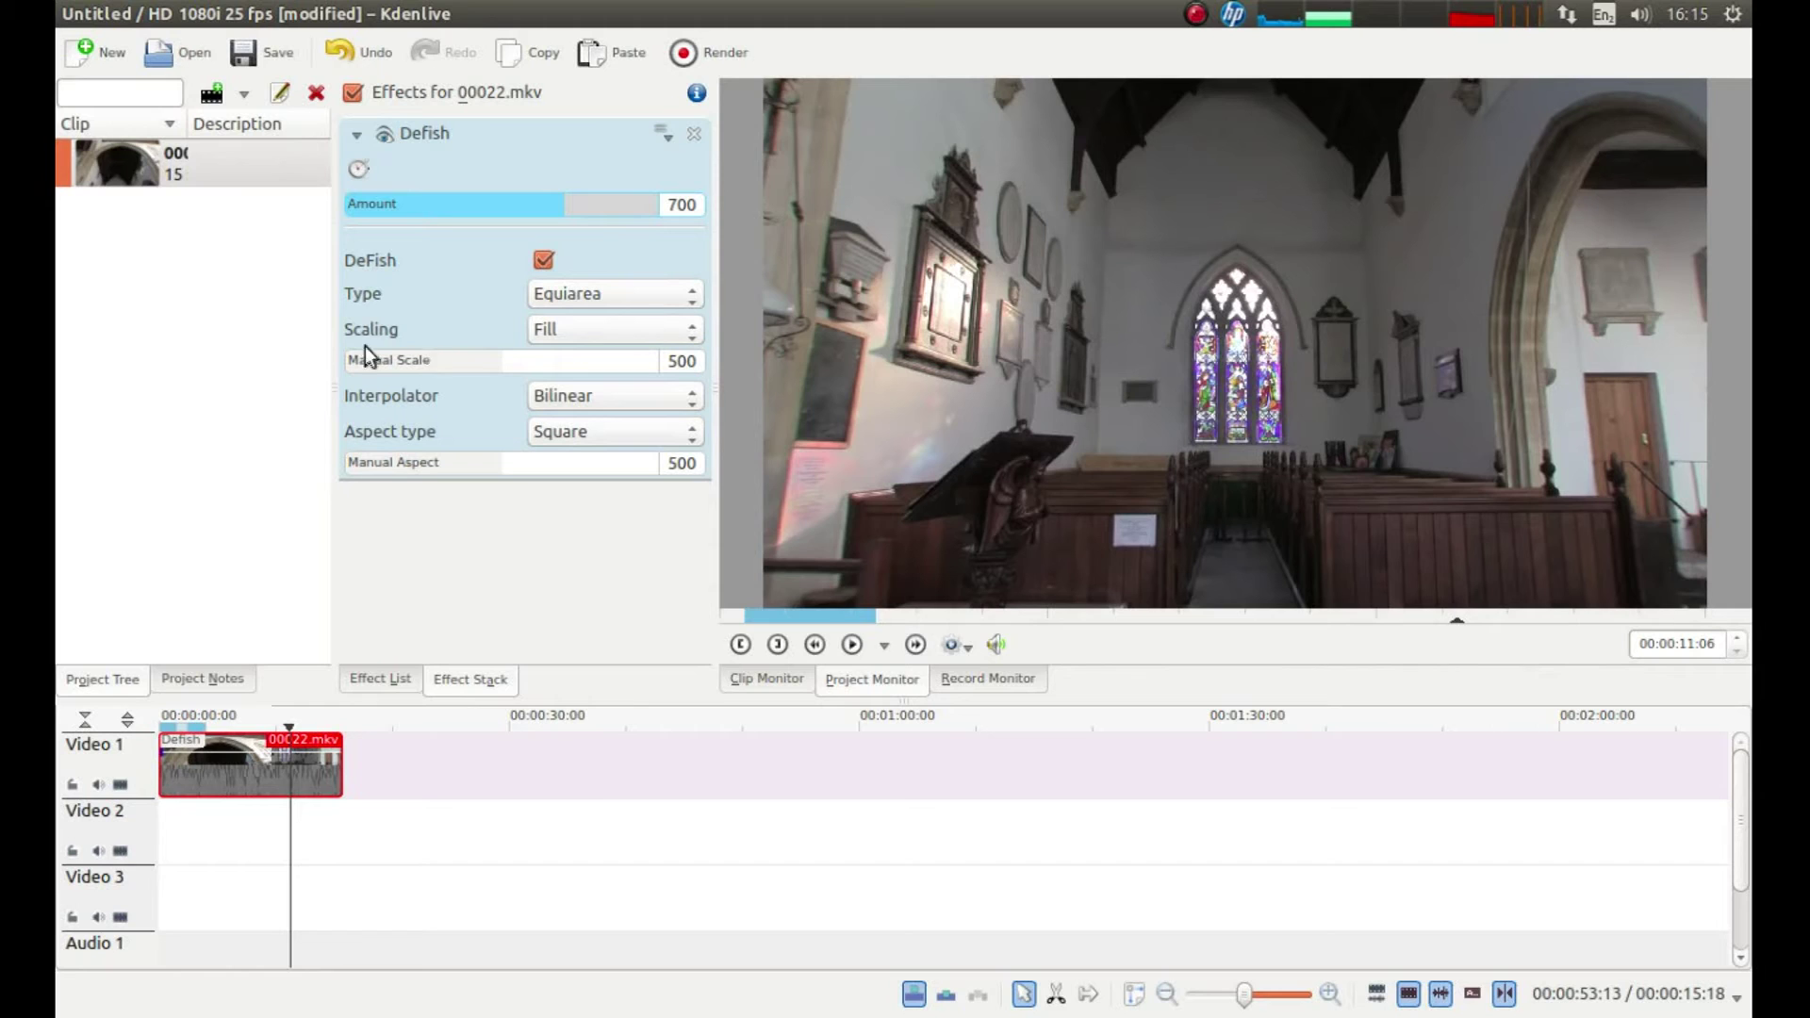
- Try Fit as the Defish scaling, check the frame edges in the preview, and return the scaling to Fill
click(550, 328)
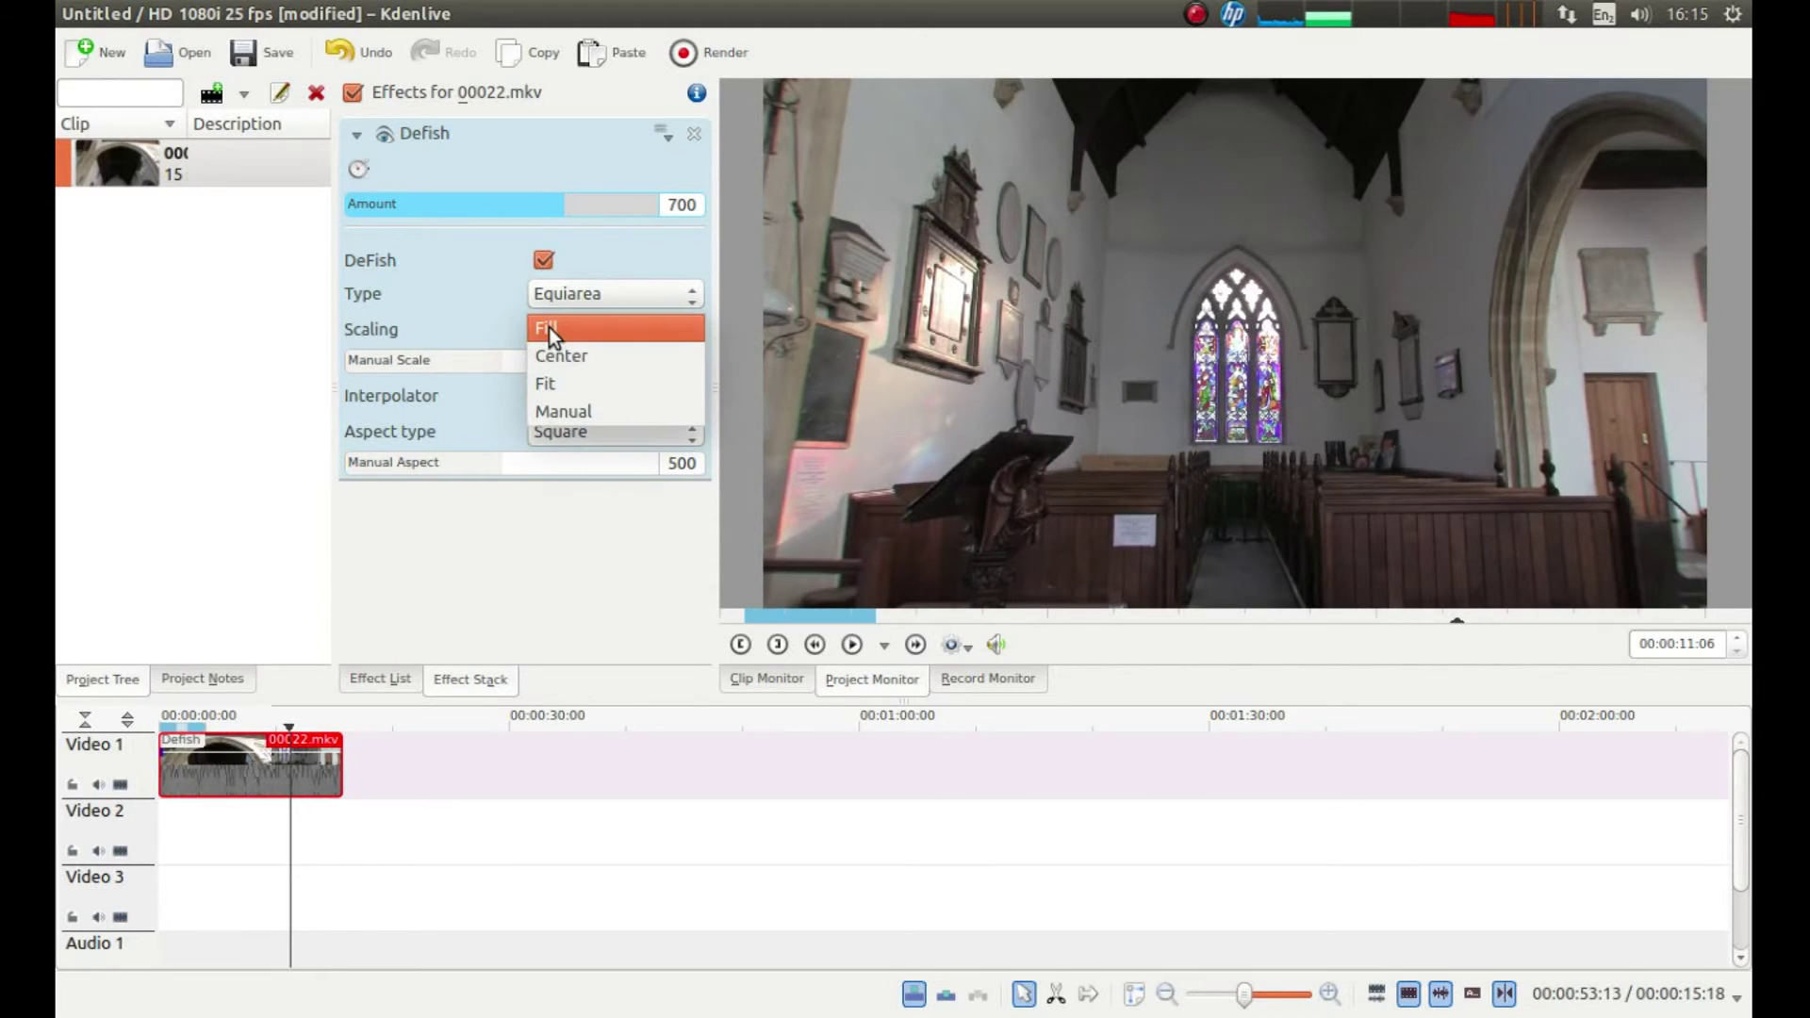
click(551, 377)
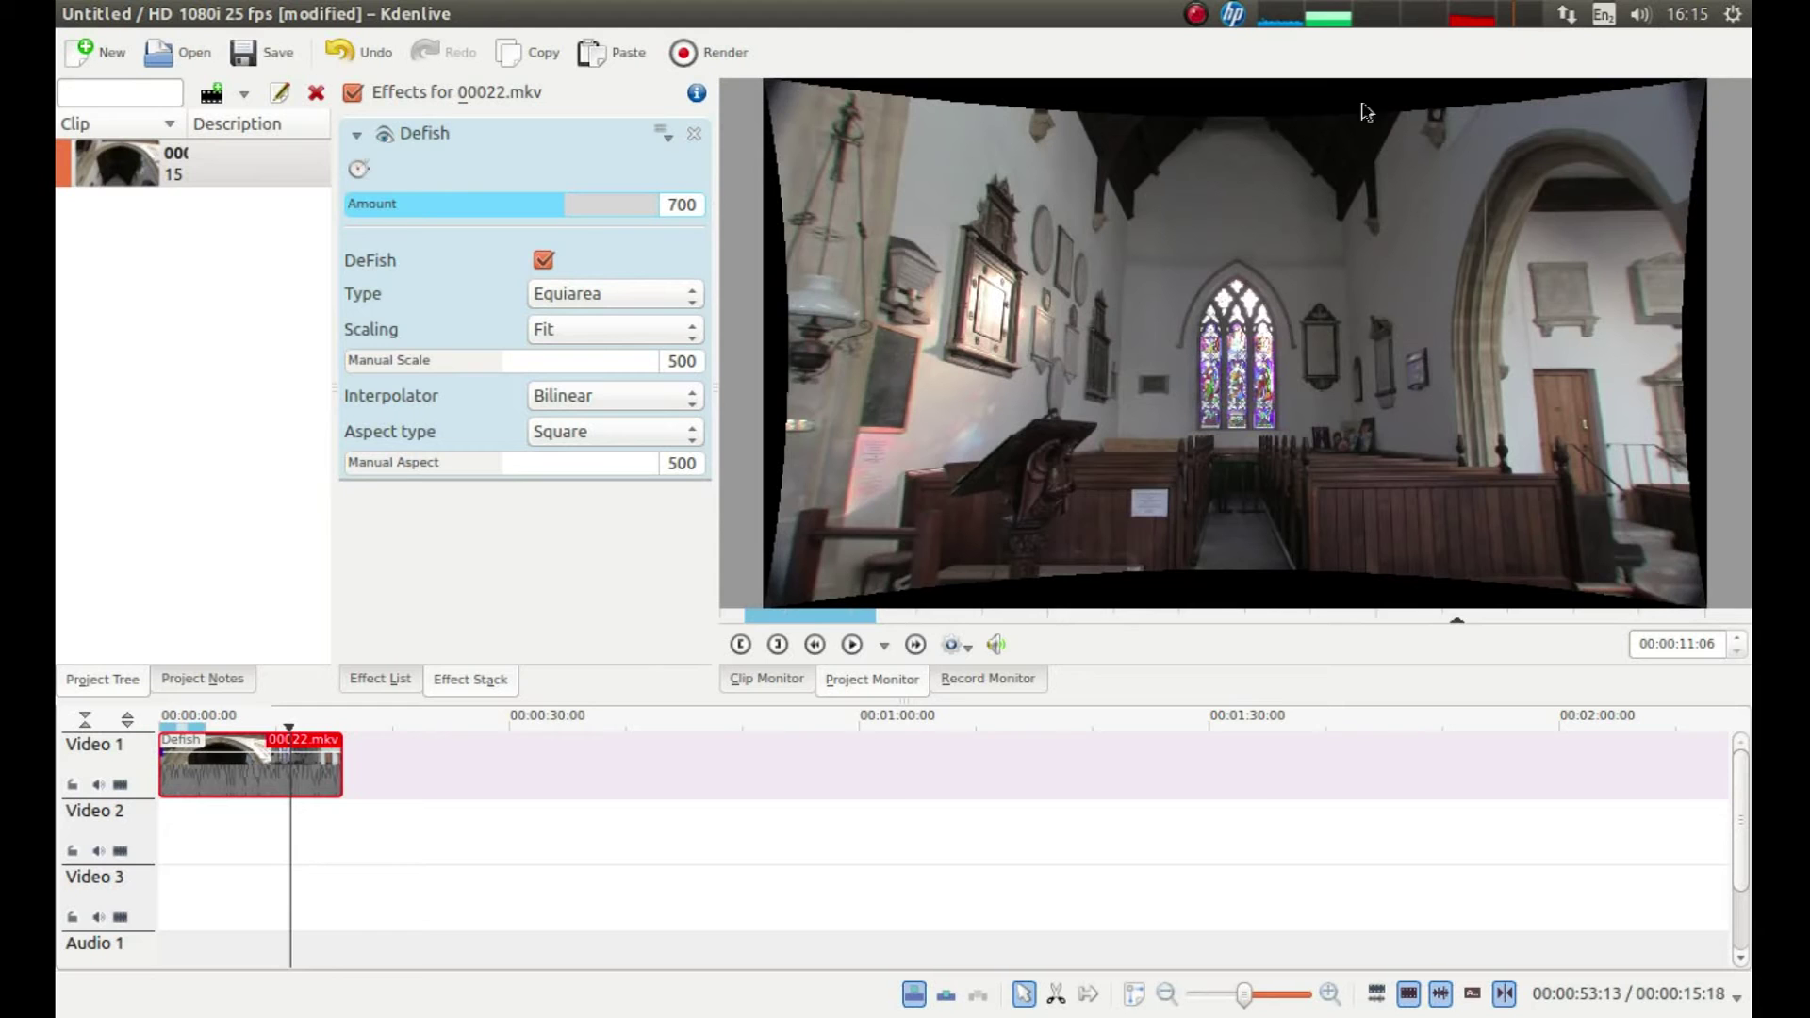
mouse_move(790, 23)
click(570, 327)
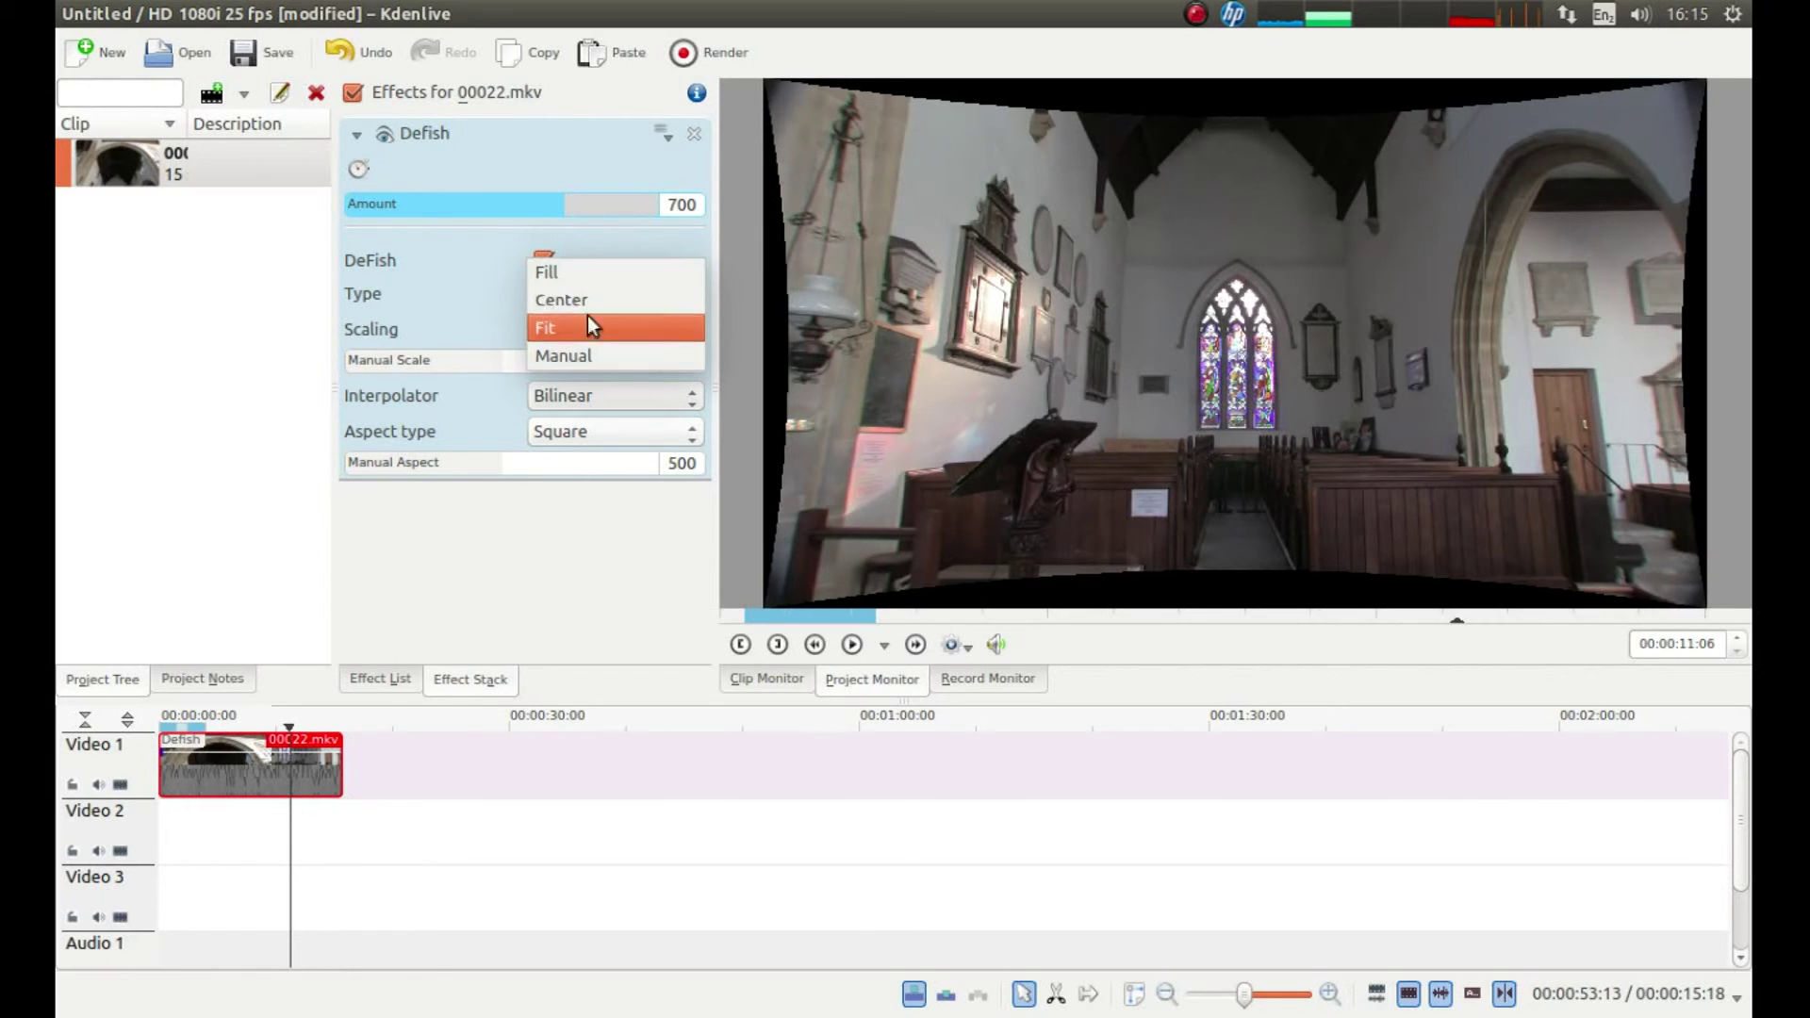
click(594, 274)
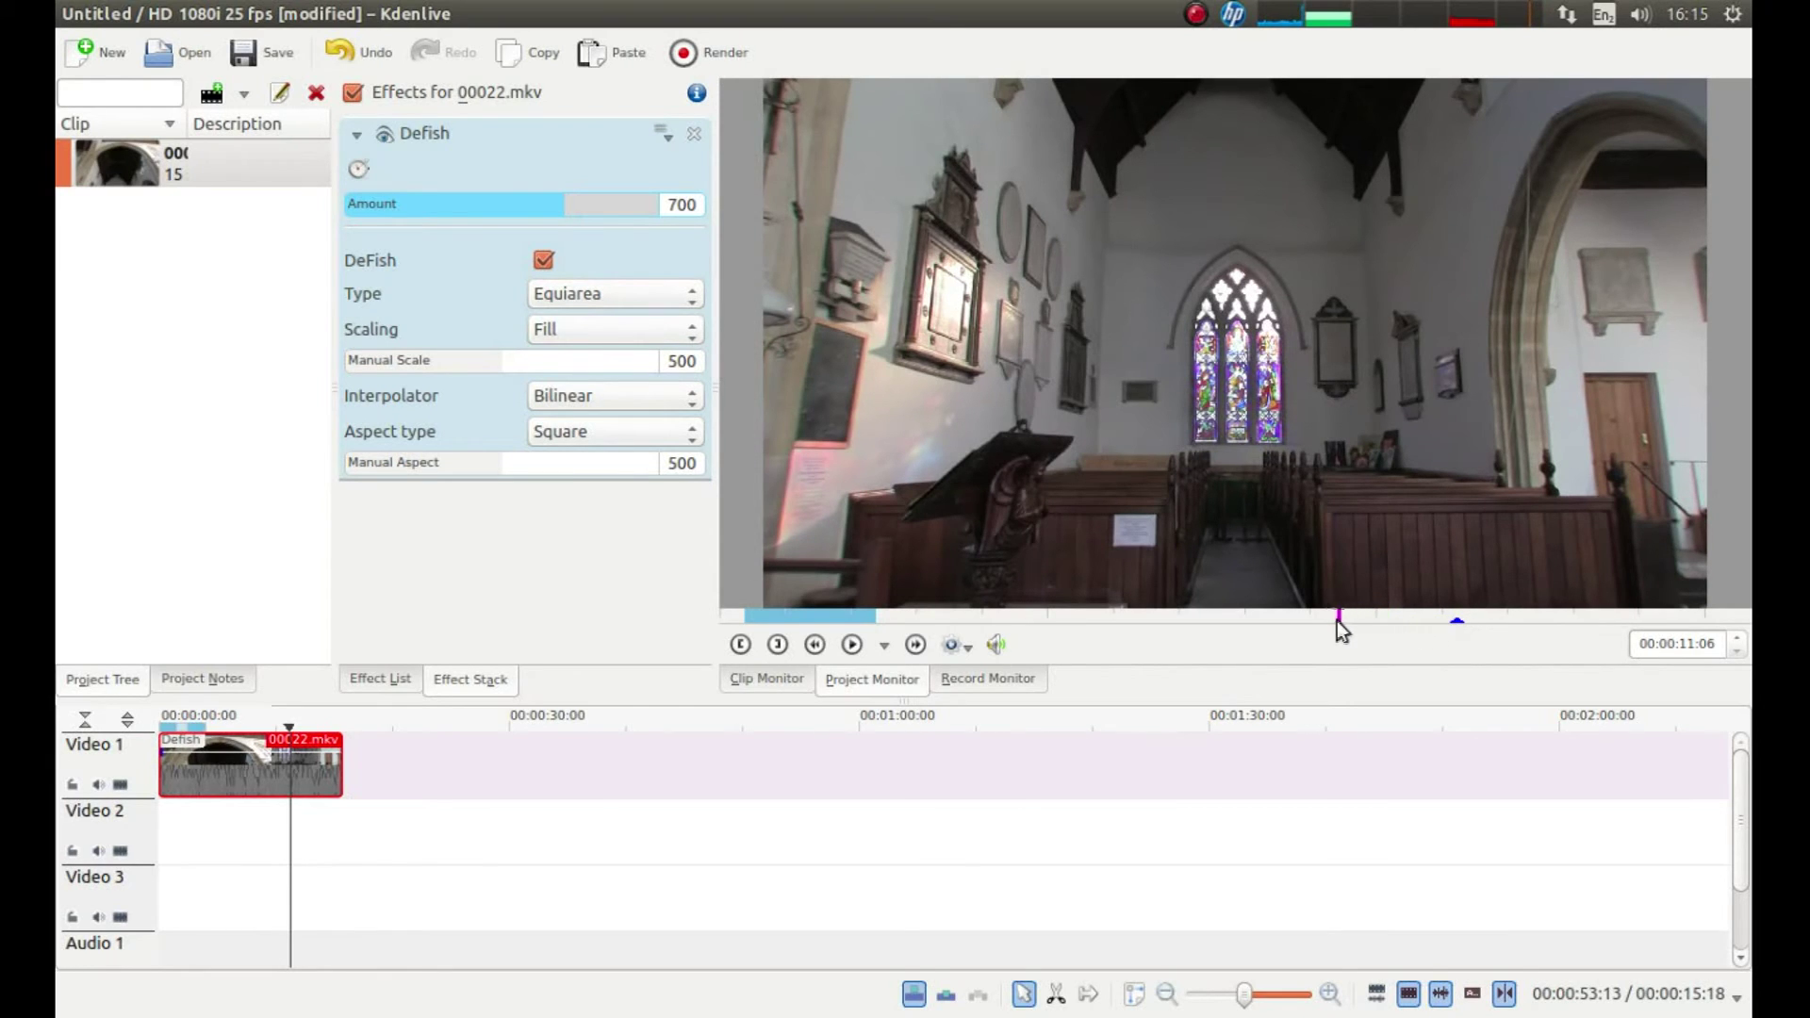
- Scrub through the clip in the project preview to examine the defished picture at several moments
click(1304, 620)
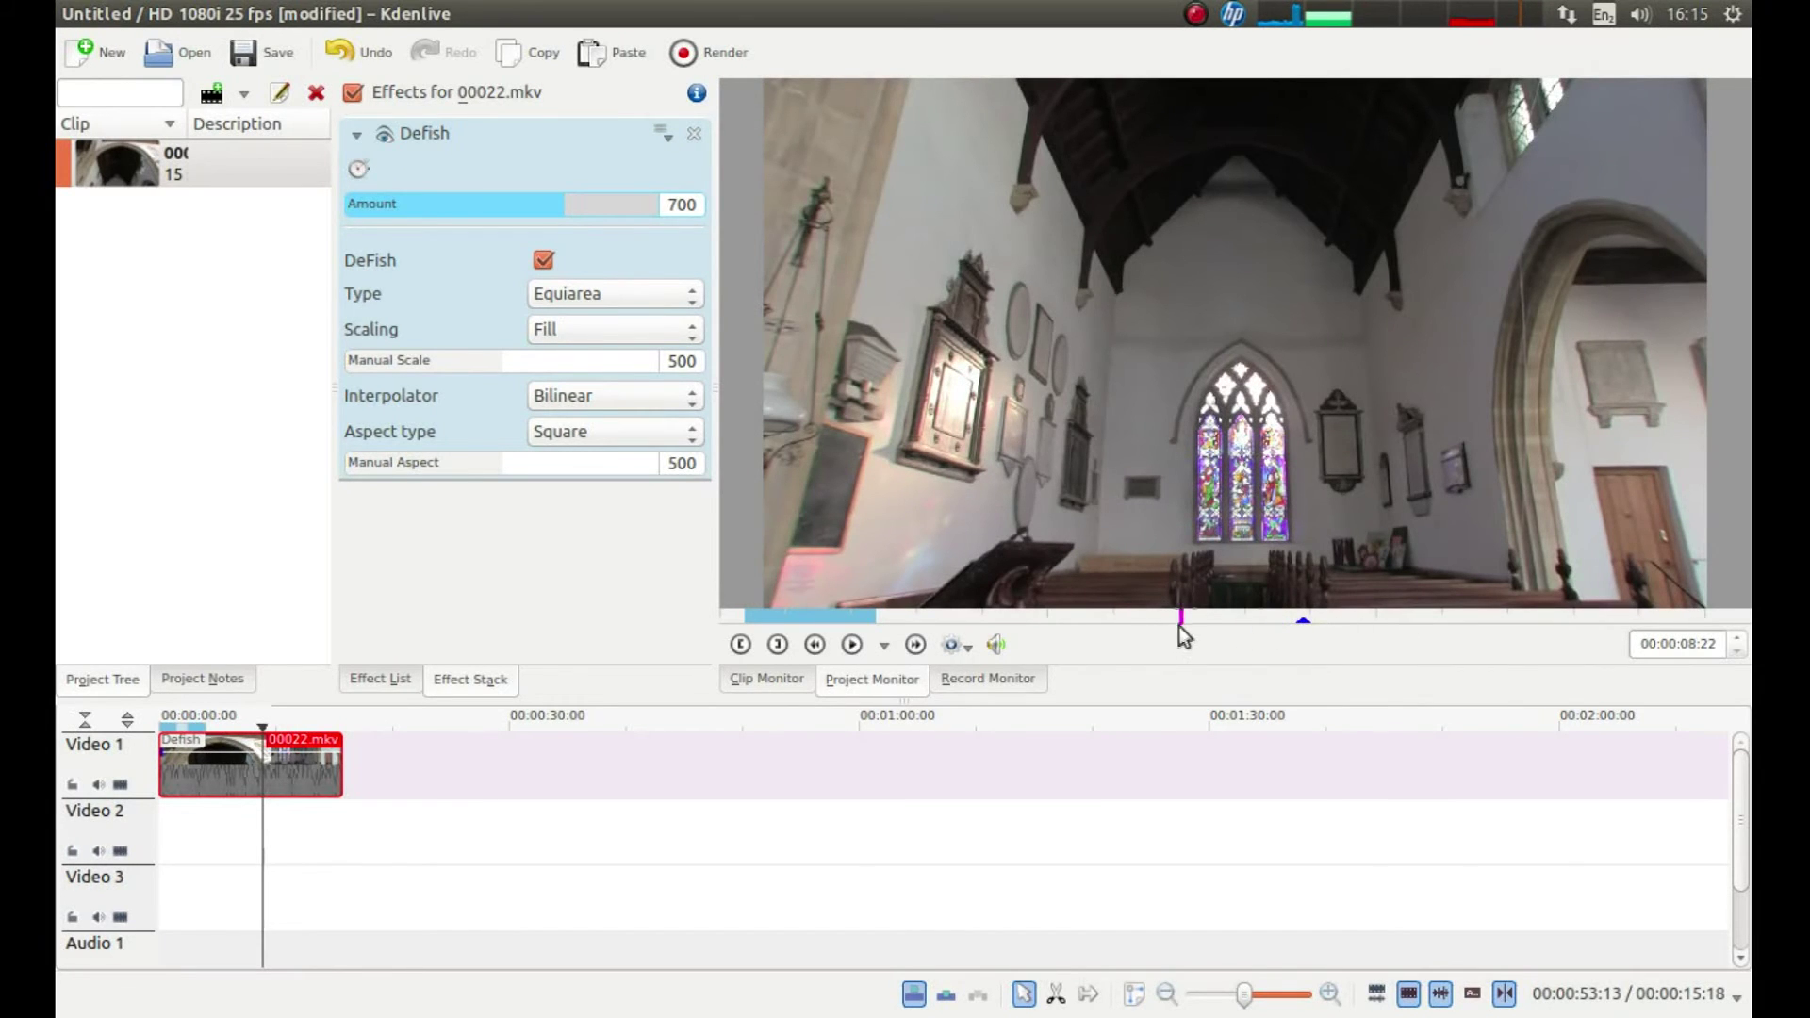
click(1135, 632)
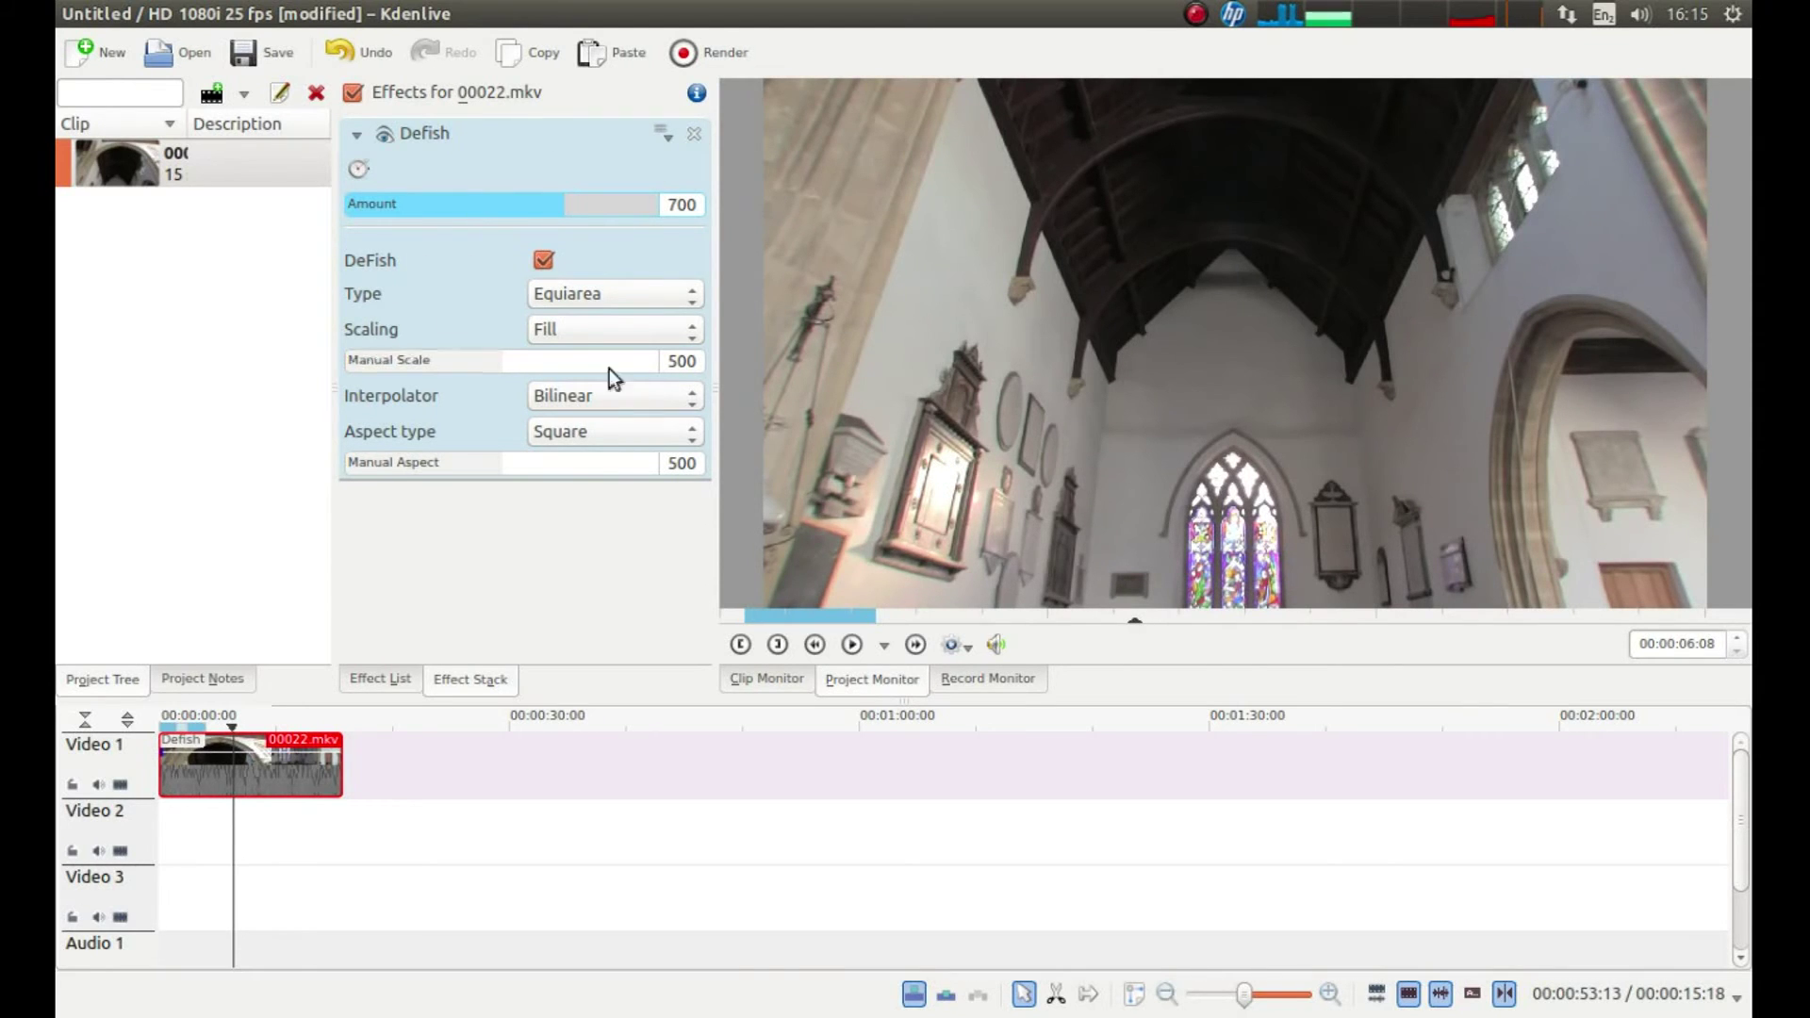
scroll(1135, 620, up, 4)
click(1018, 620)
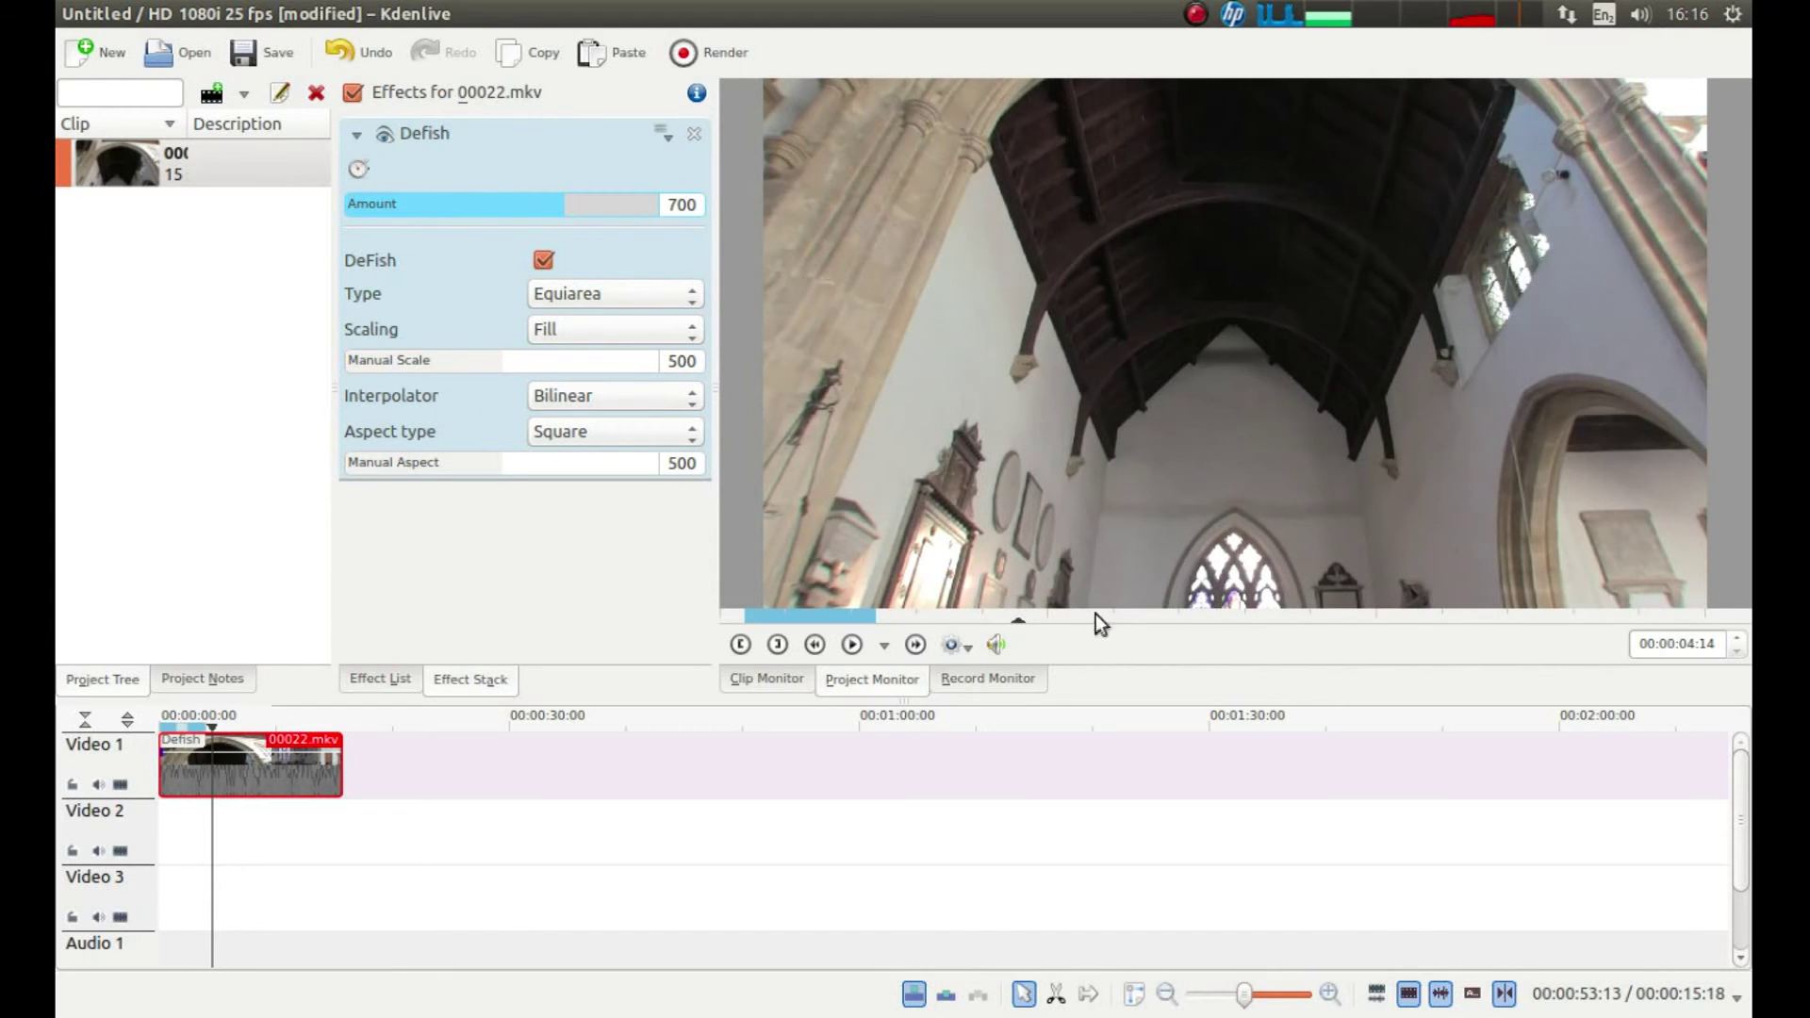
drag(1021, 620, 1287, 619)
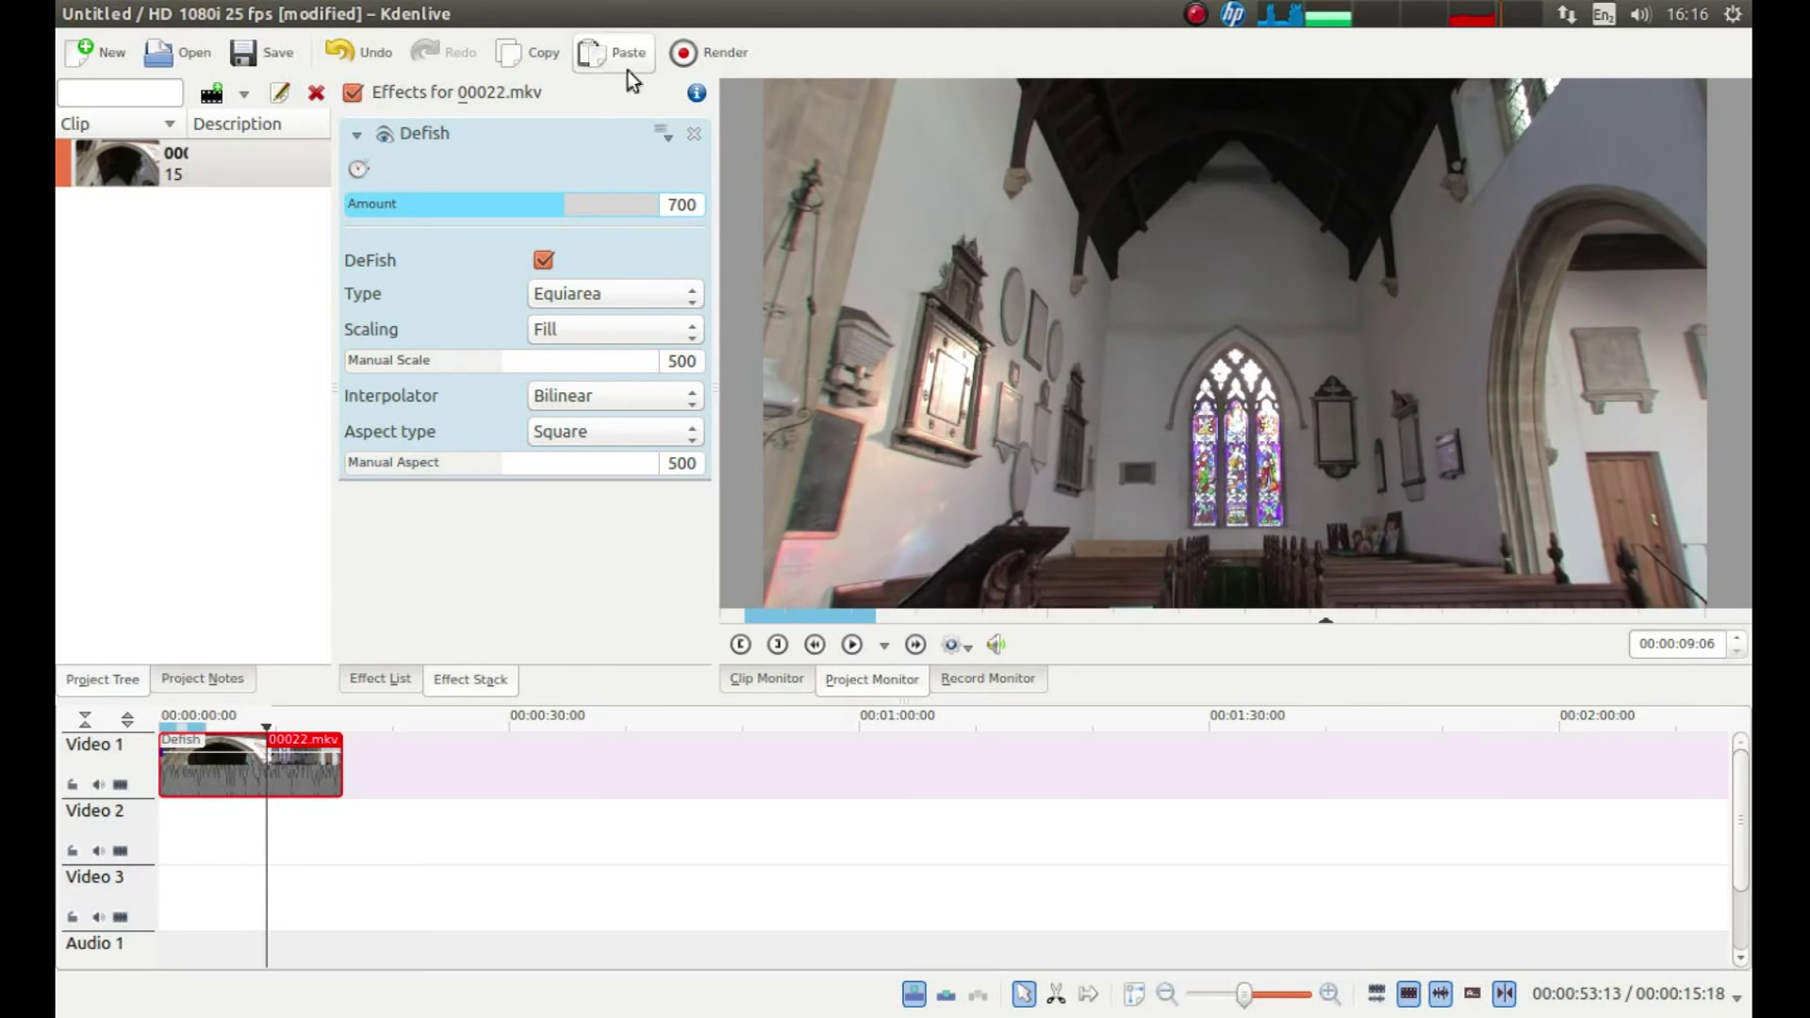
- Set up the project render in MPEG-2 format with the output file named CHURCH in the project folder
click(726, 53)
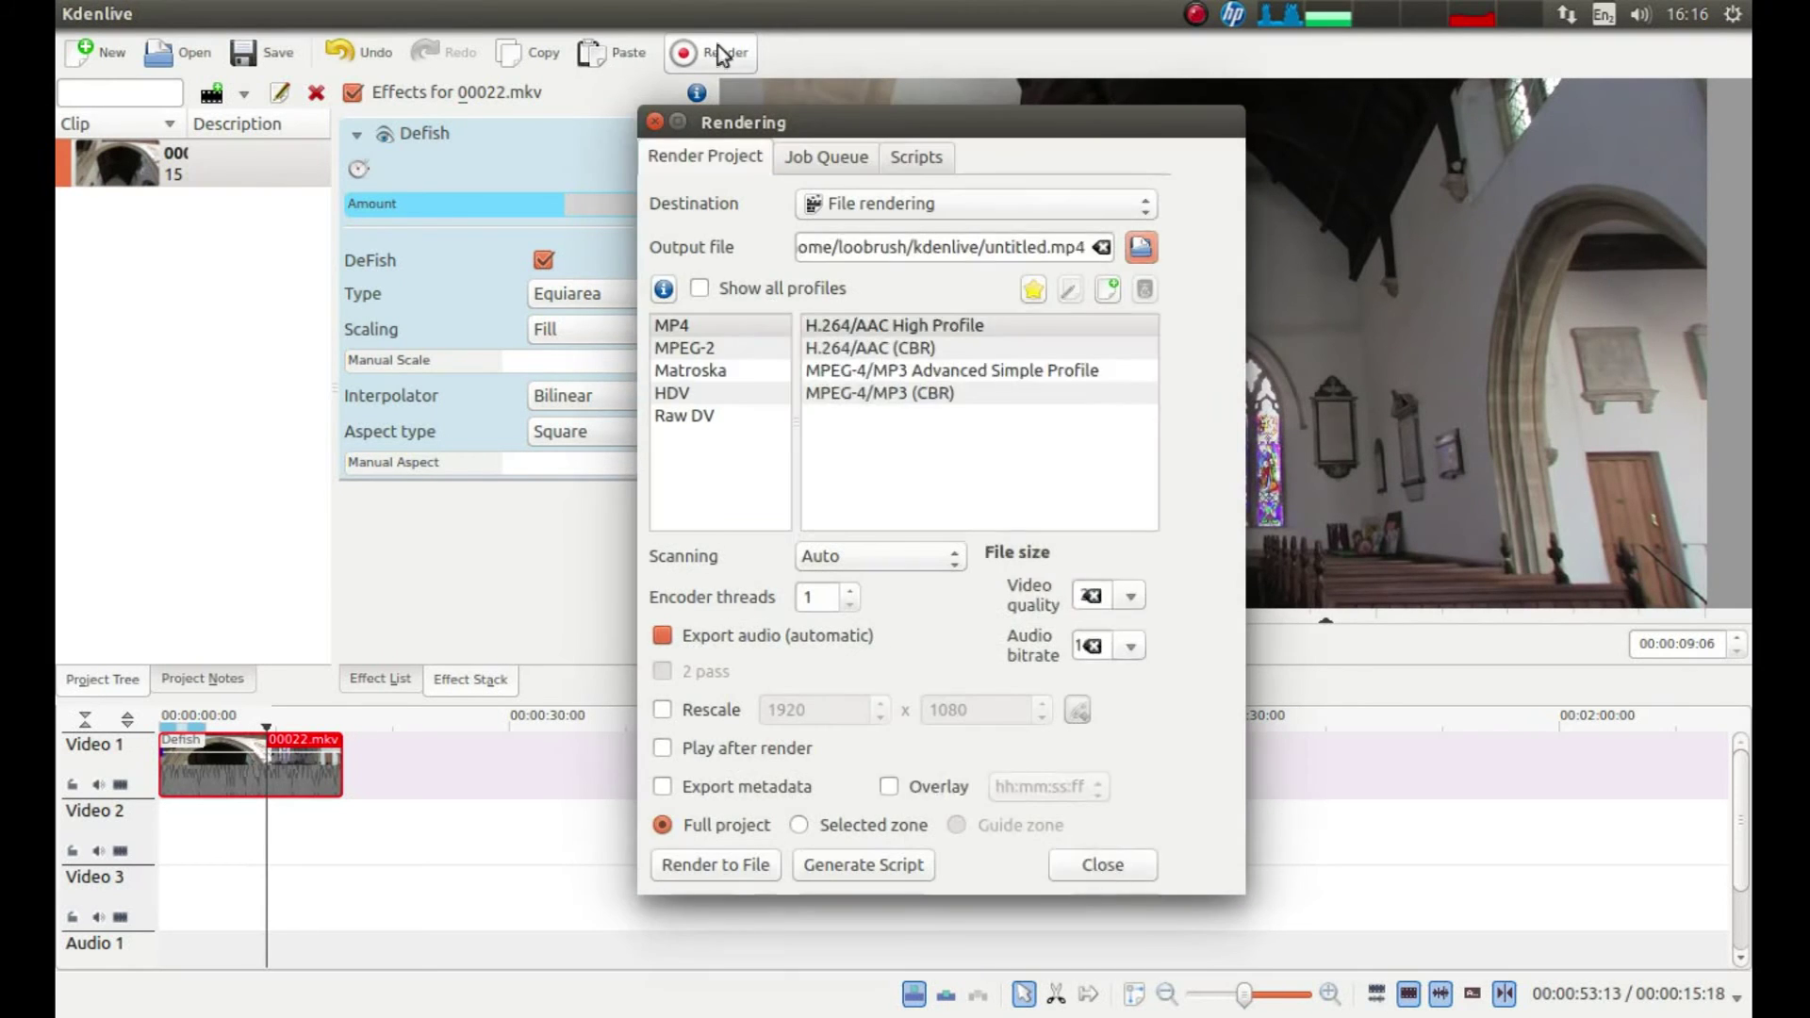
click(683, 353)
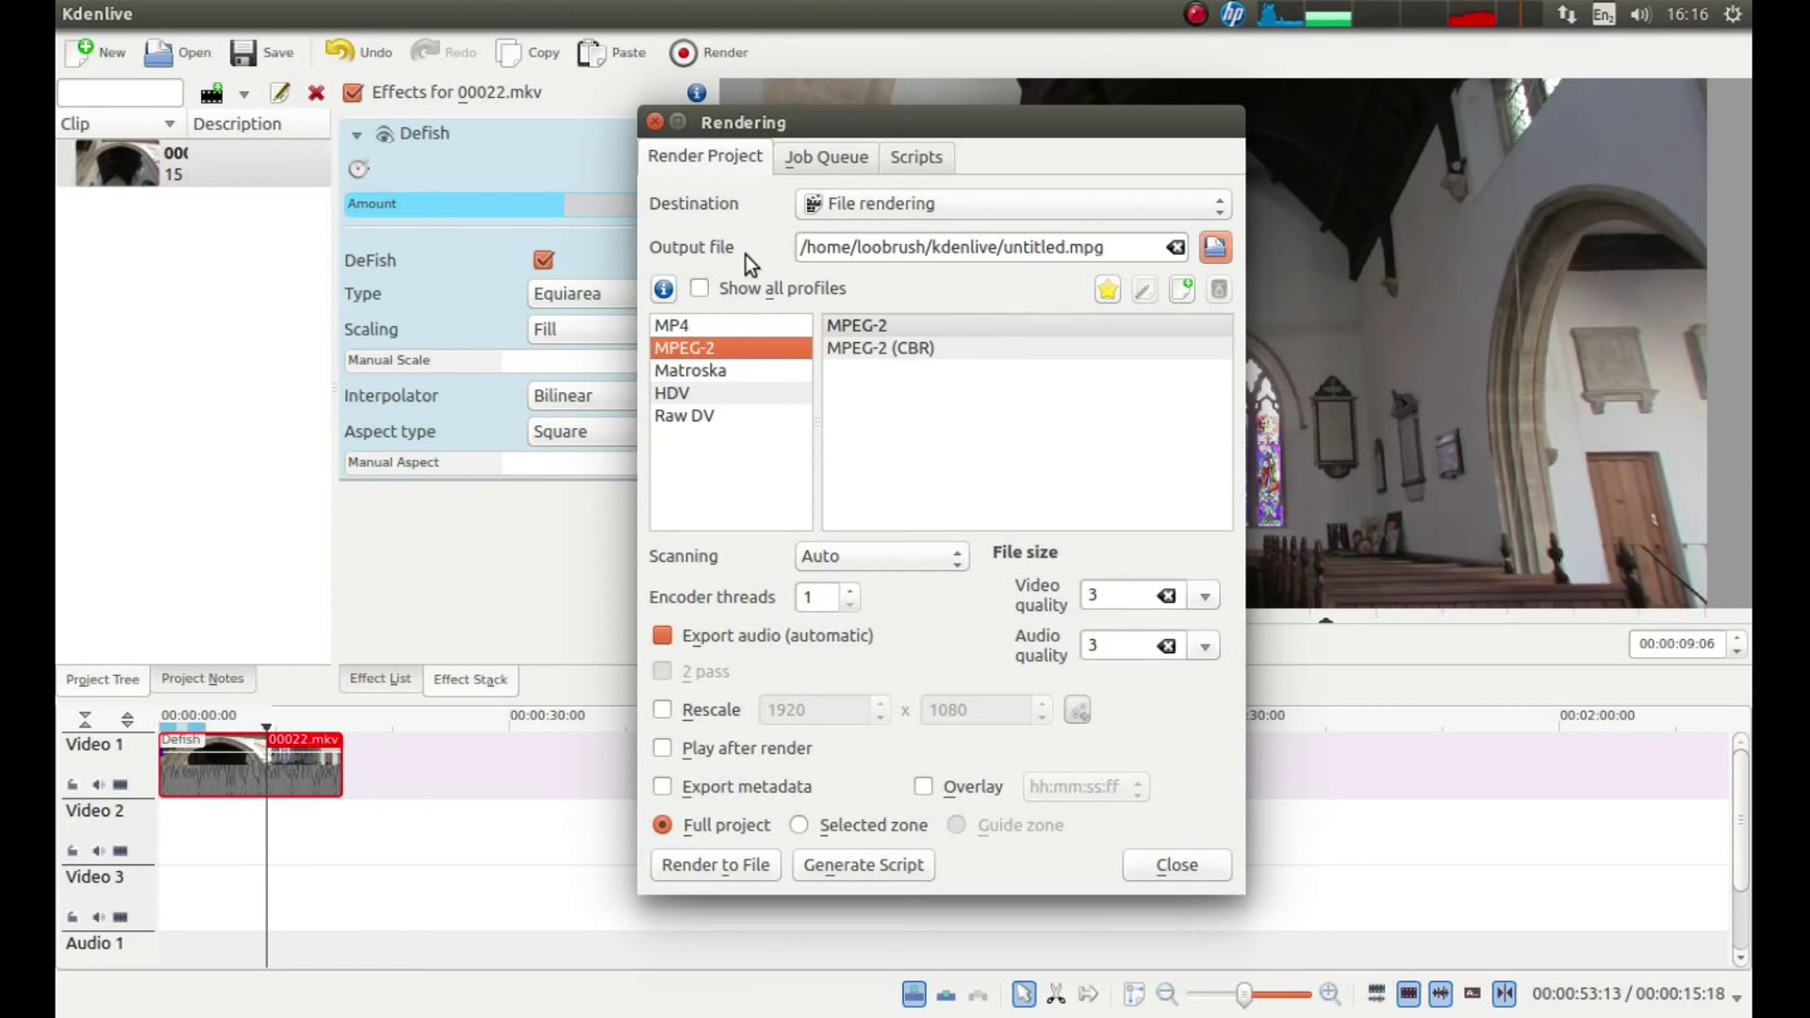
click(1222, 247)
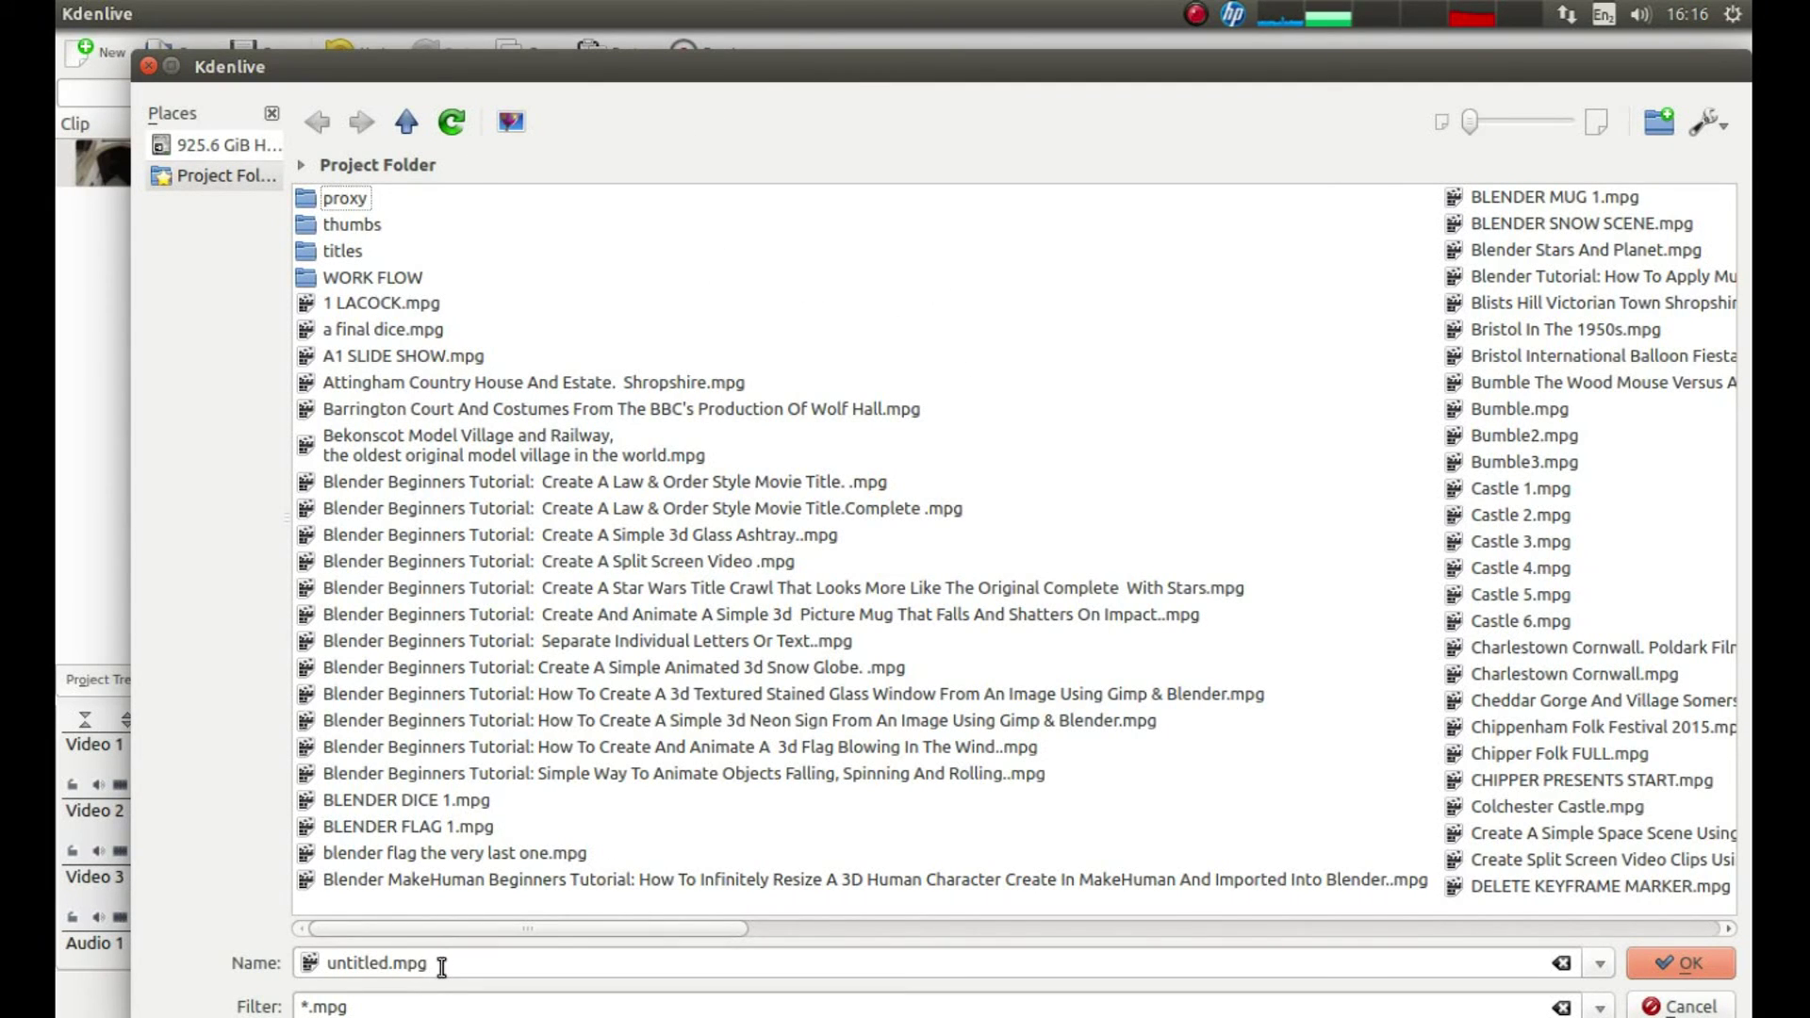
drag(432, 962, 327, 966)
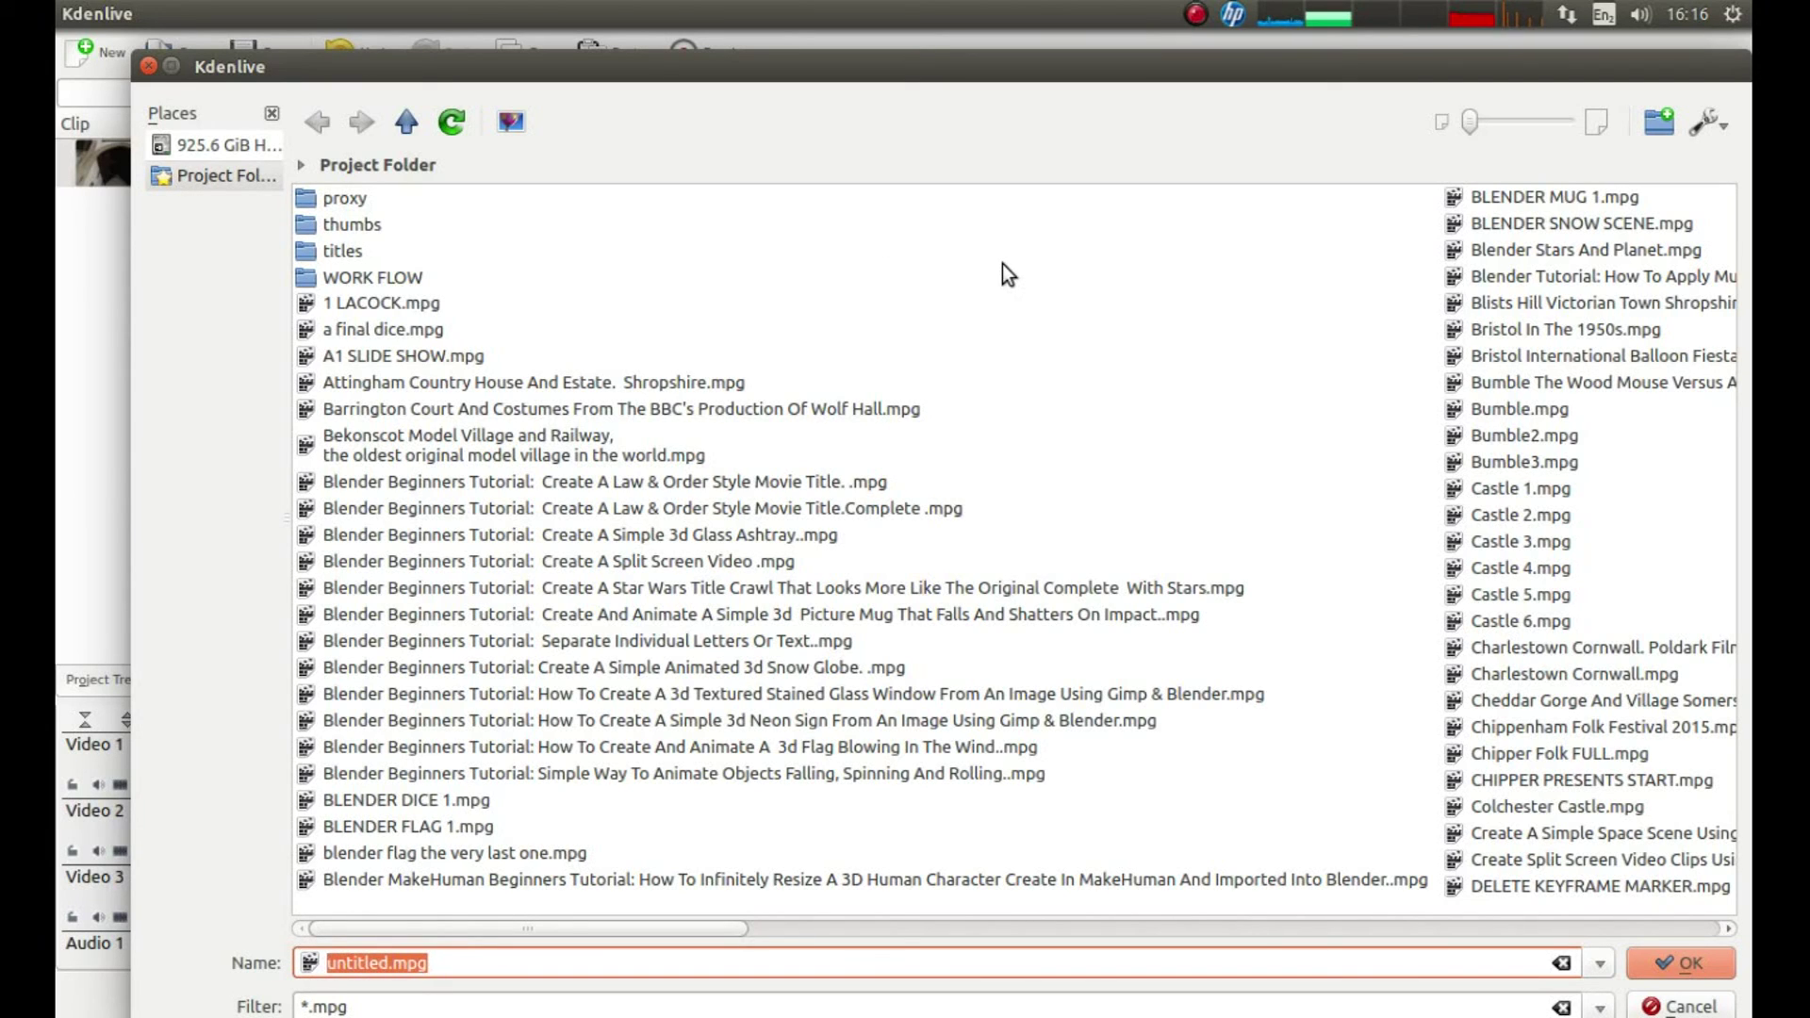
text(CH)
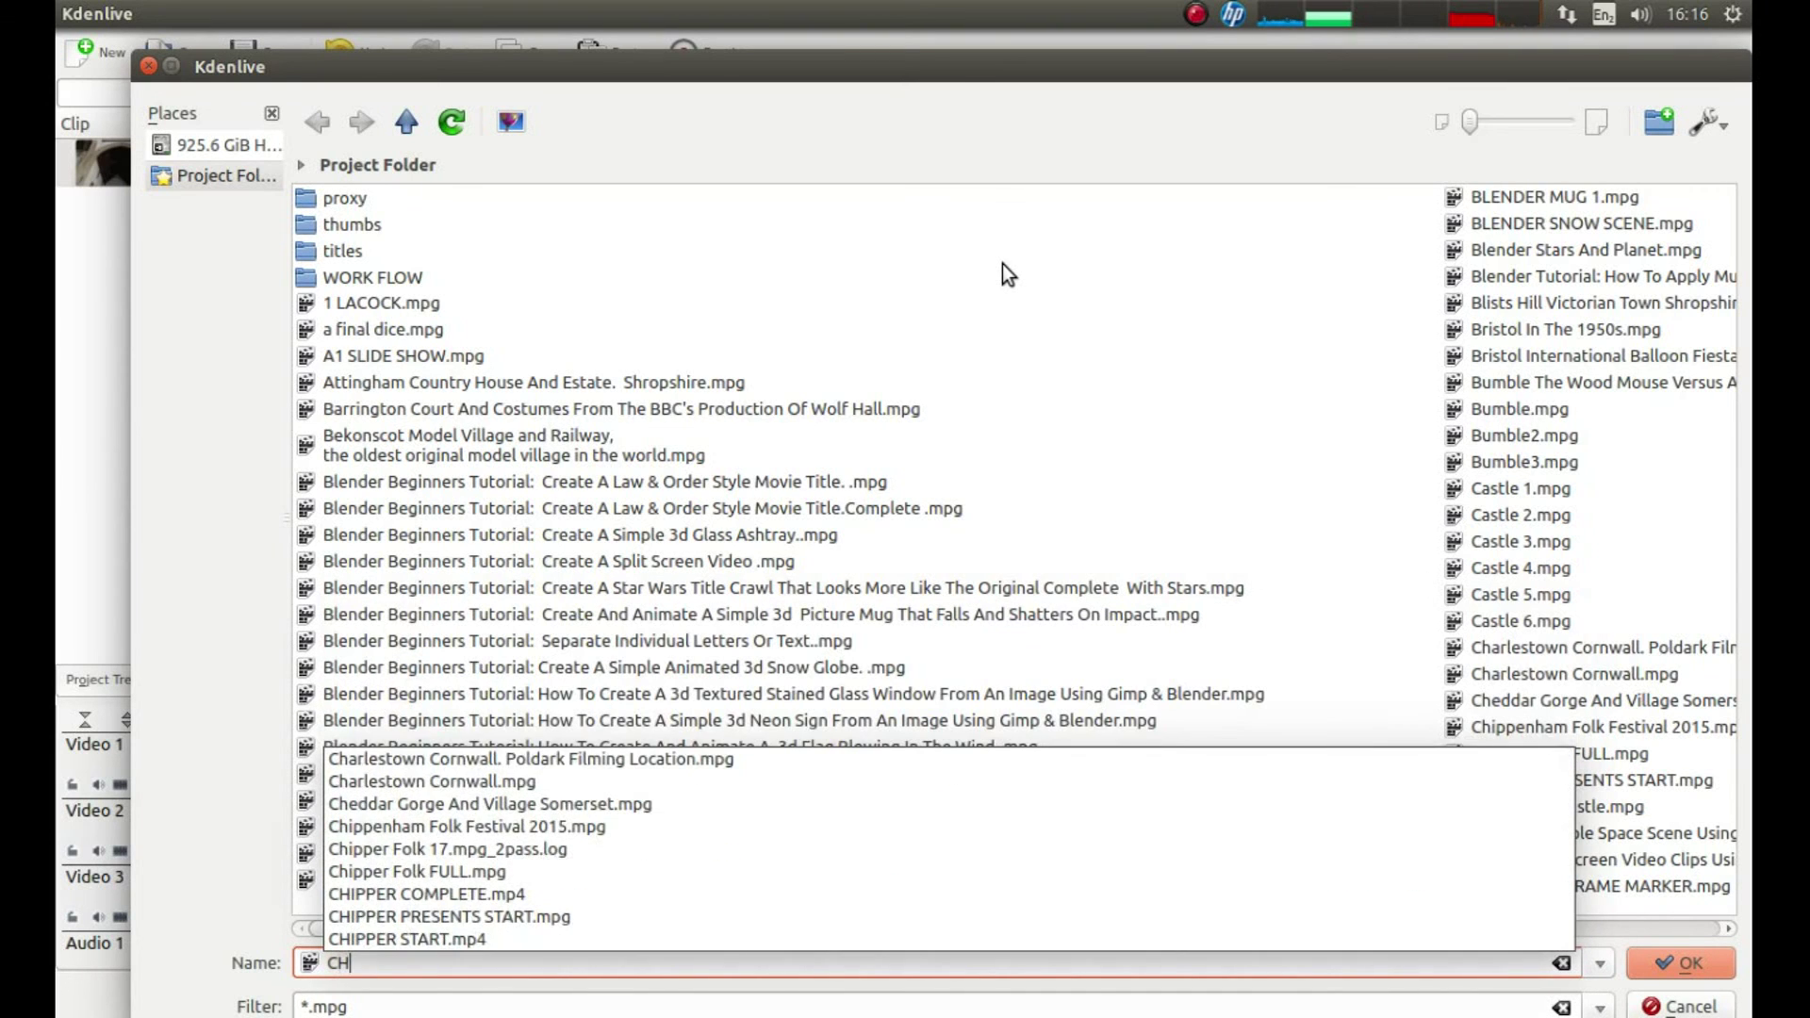
text(URCH)
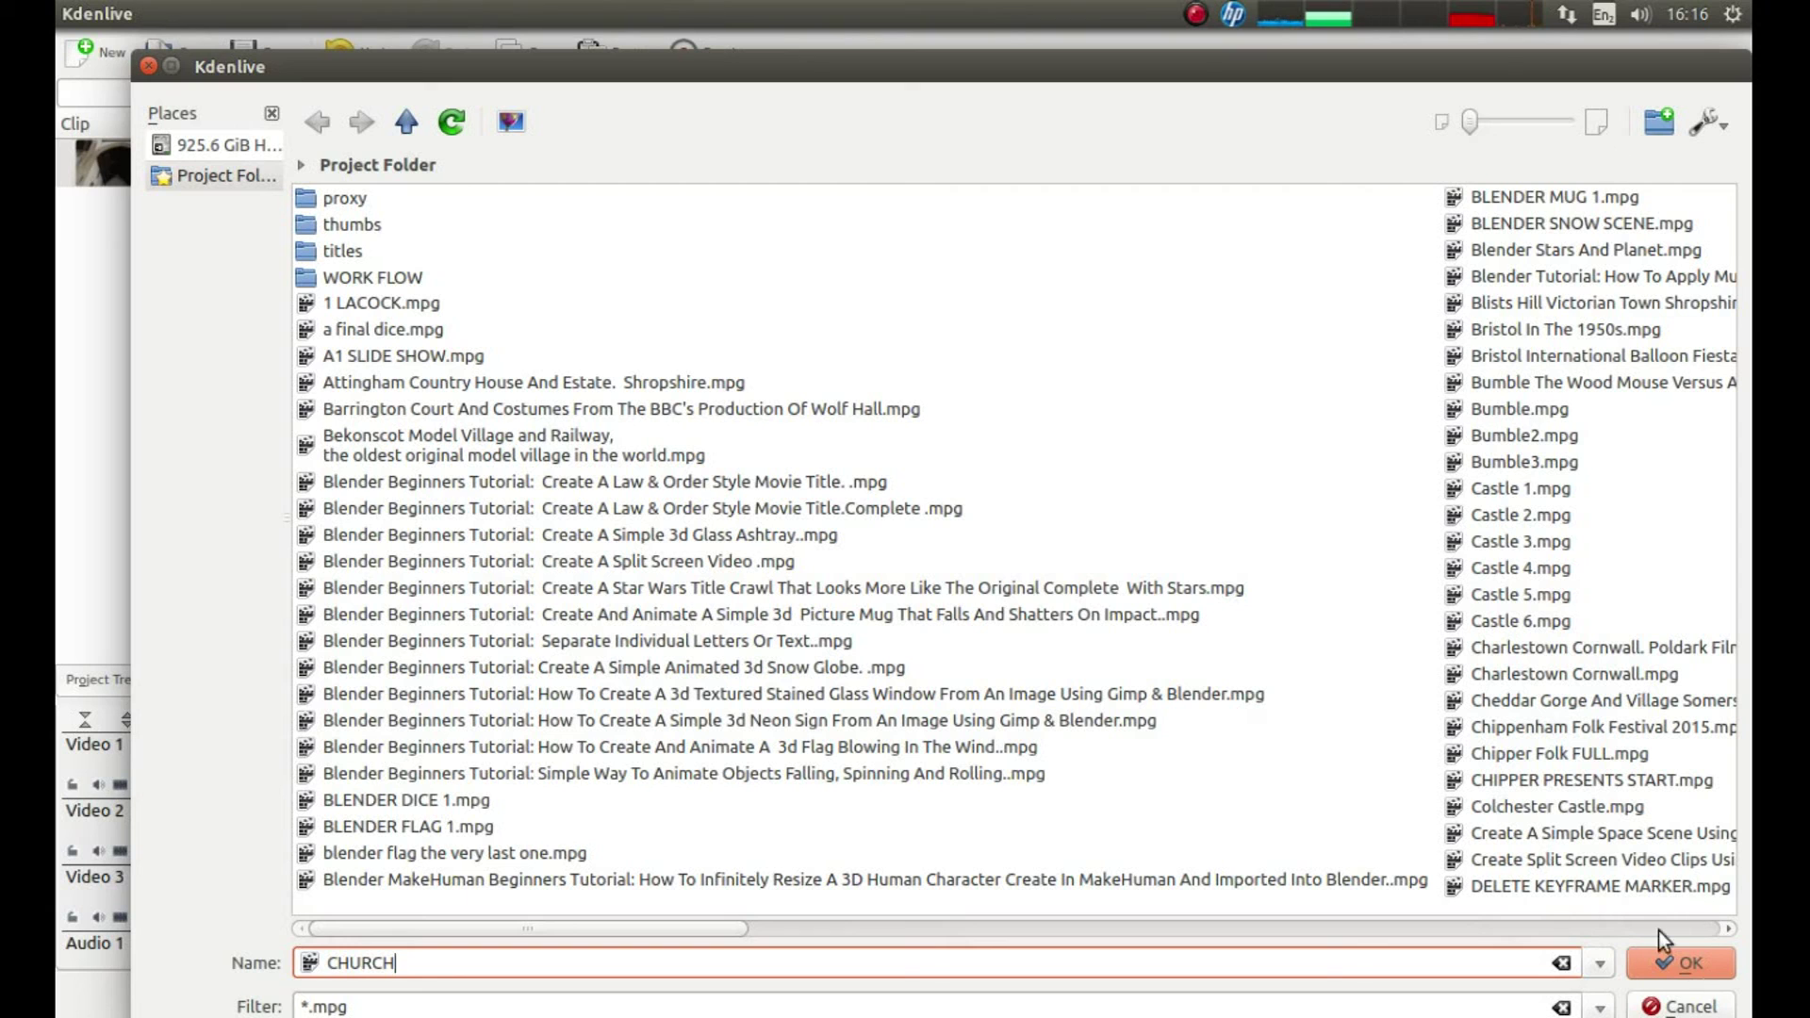
click(1674, 962)
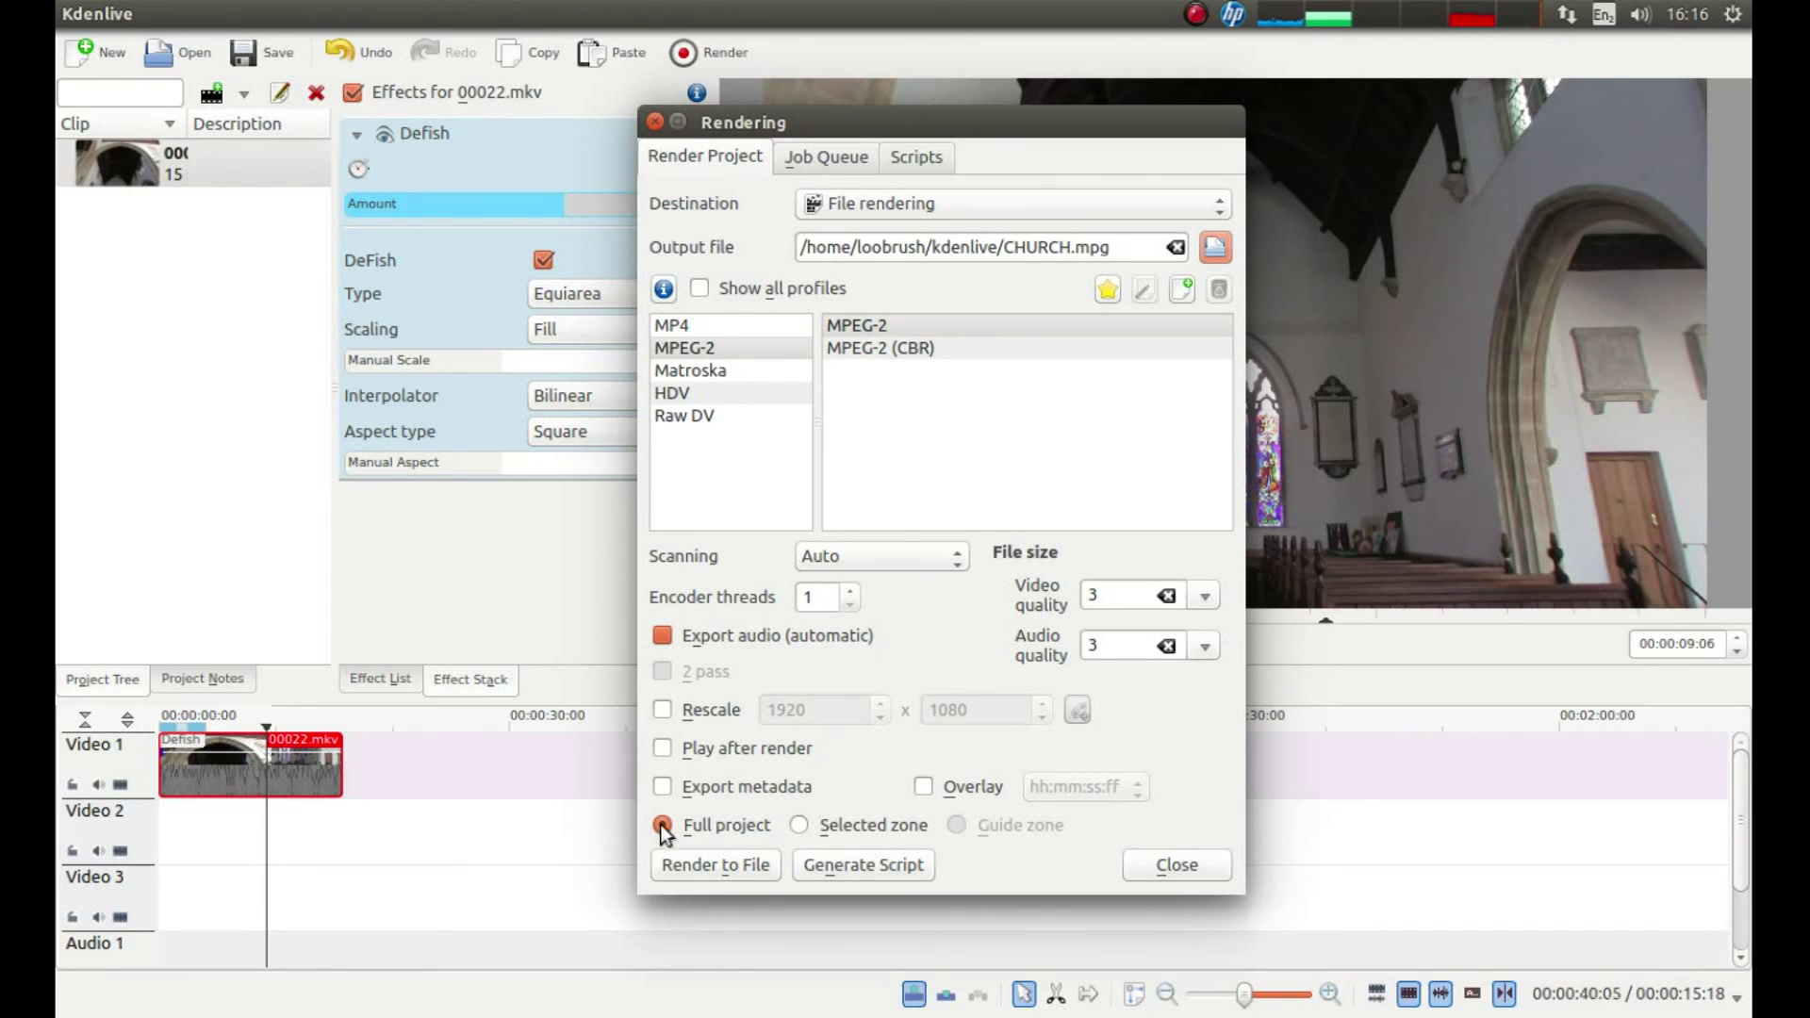
- Start rendering the full project to file and move the Rendering window off the preview
click(697, 866)
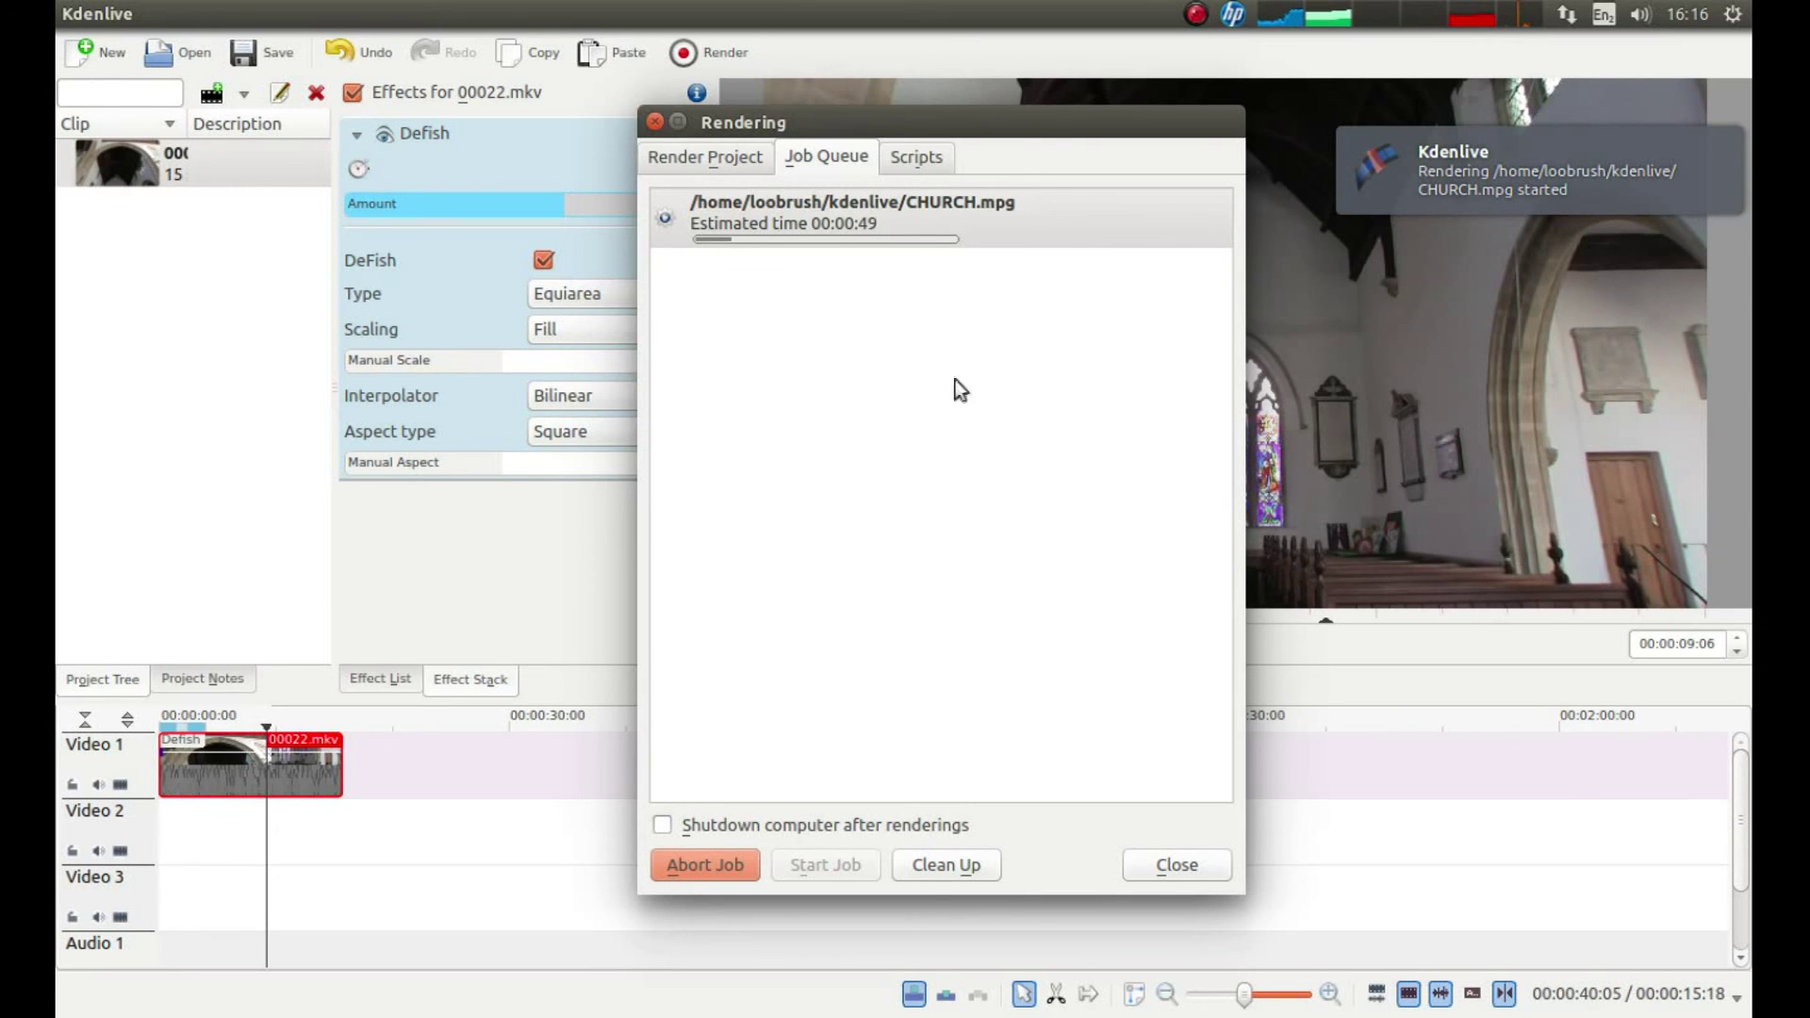
drag(1043, 115, 606, 92)
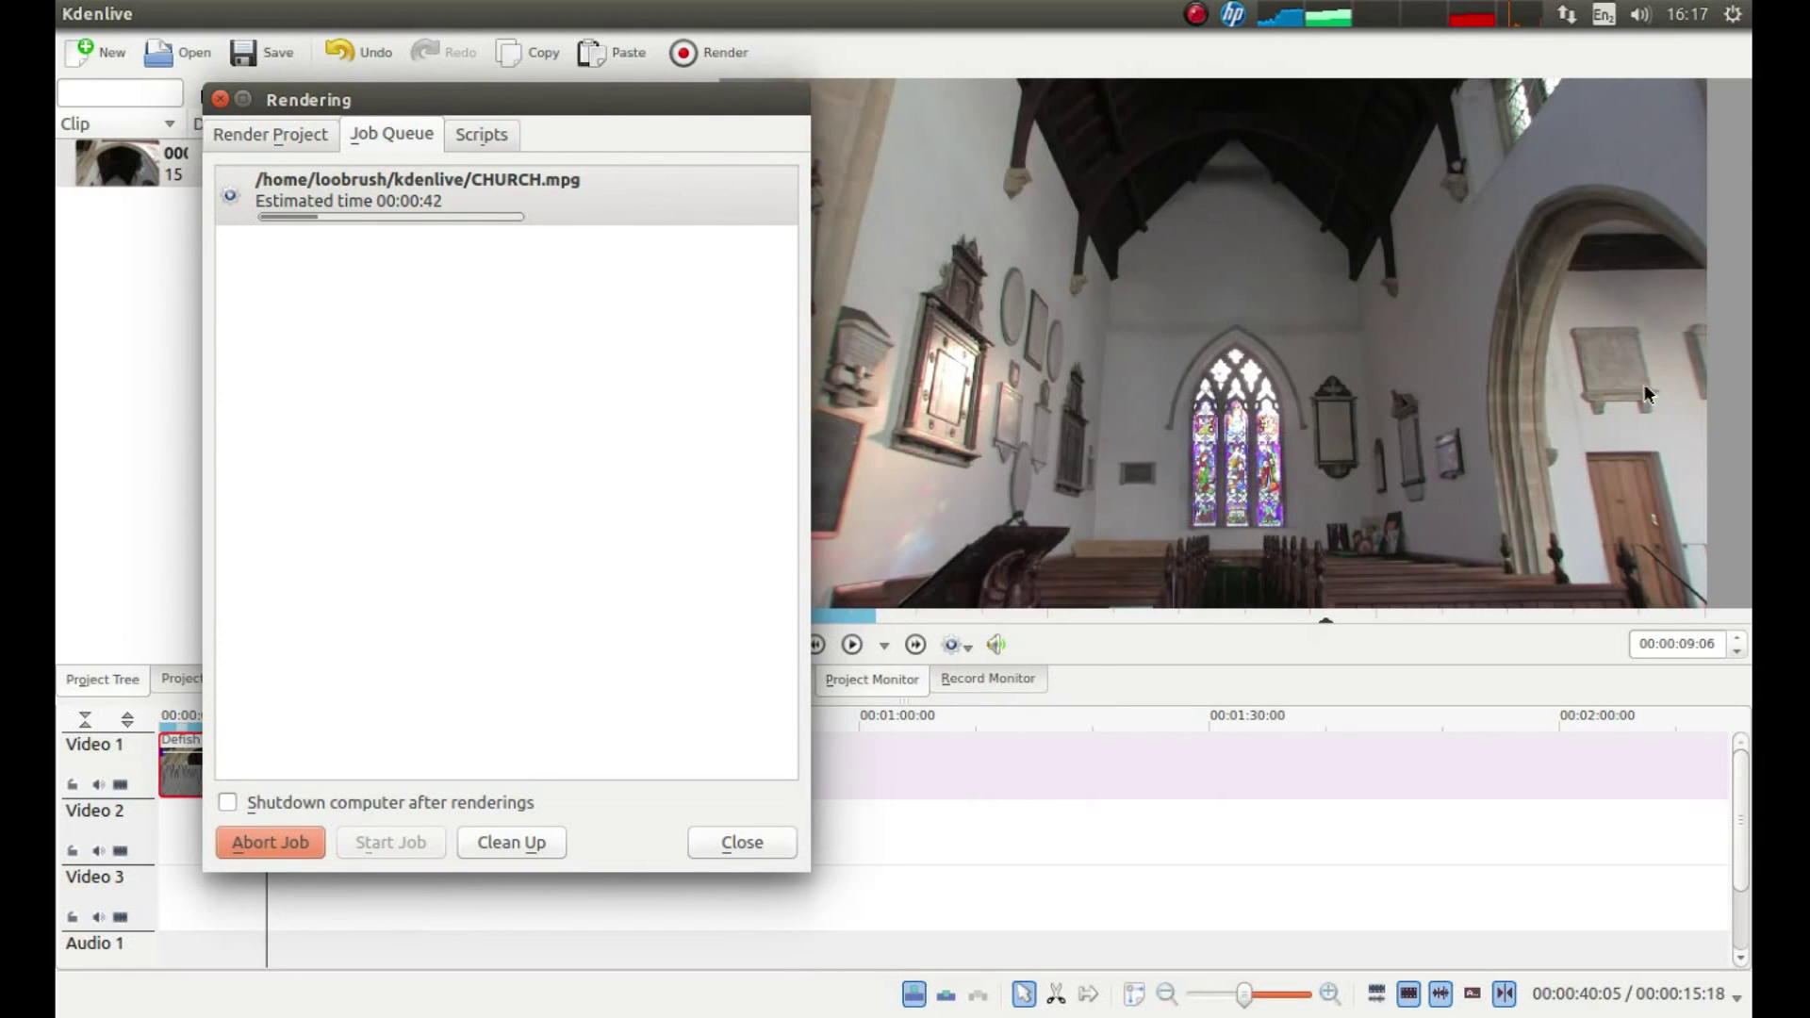